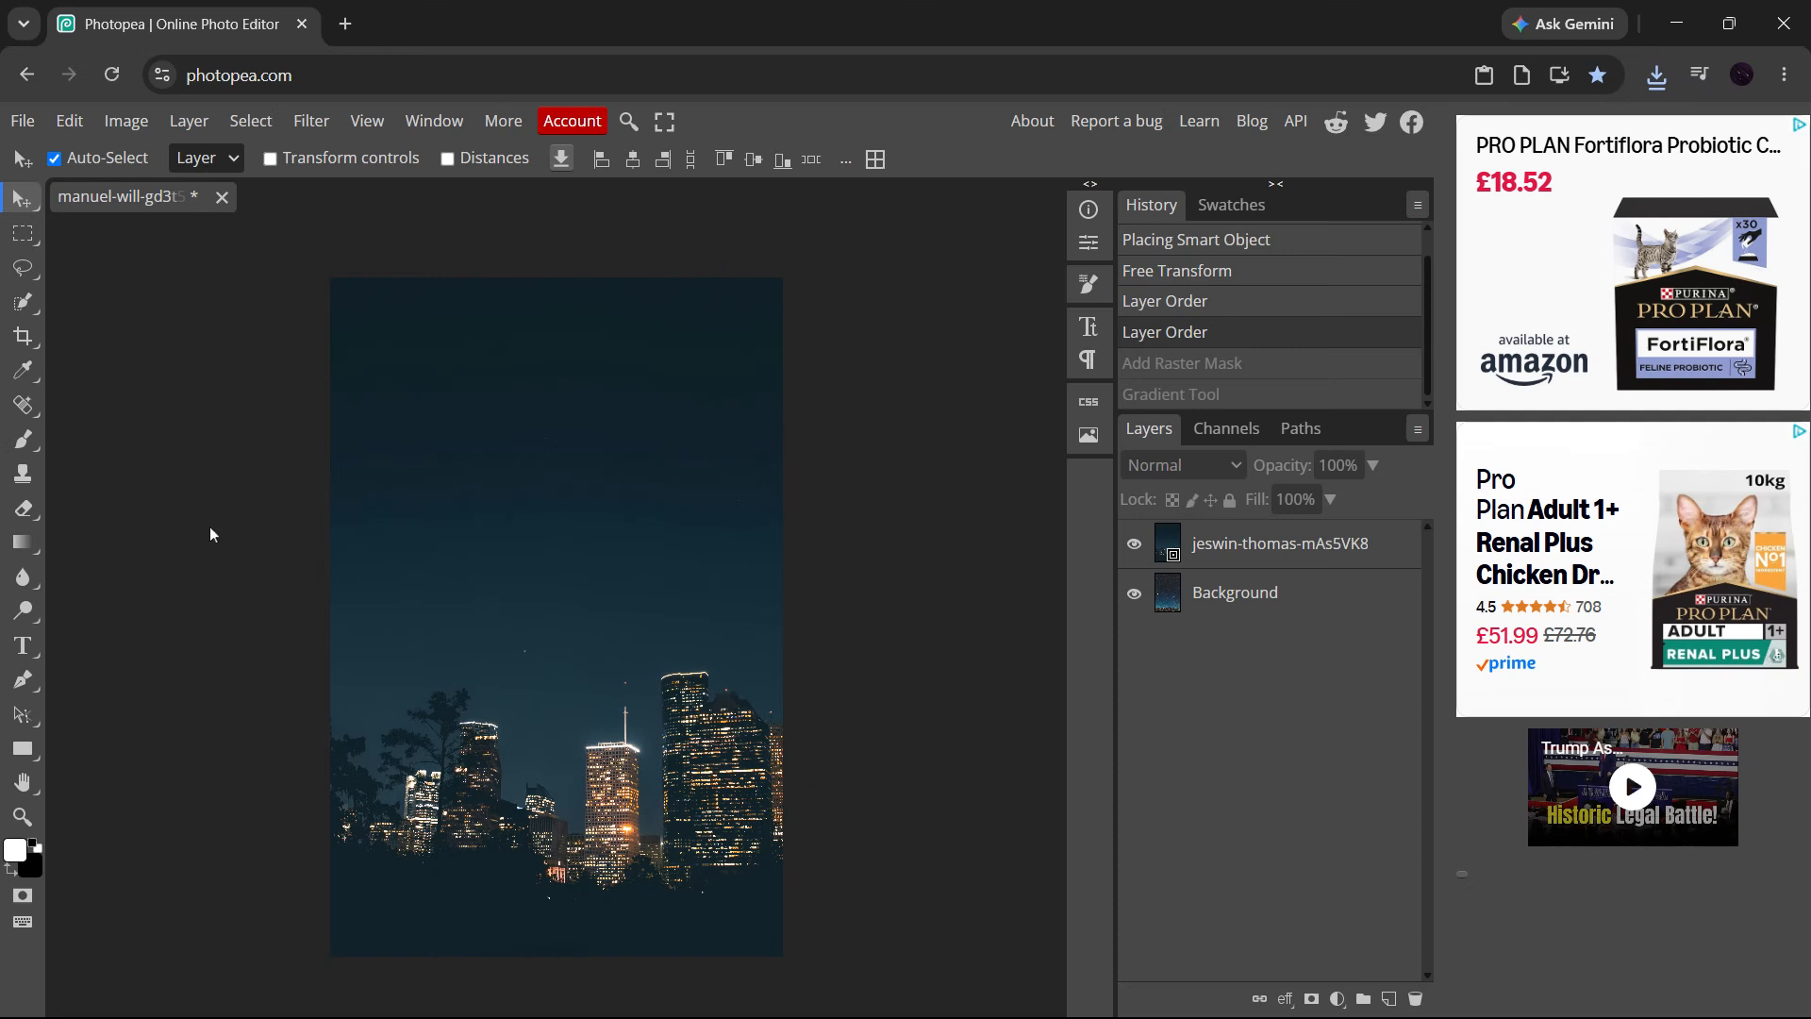
pyautogui.click(21, 121)
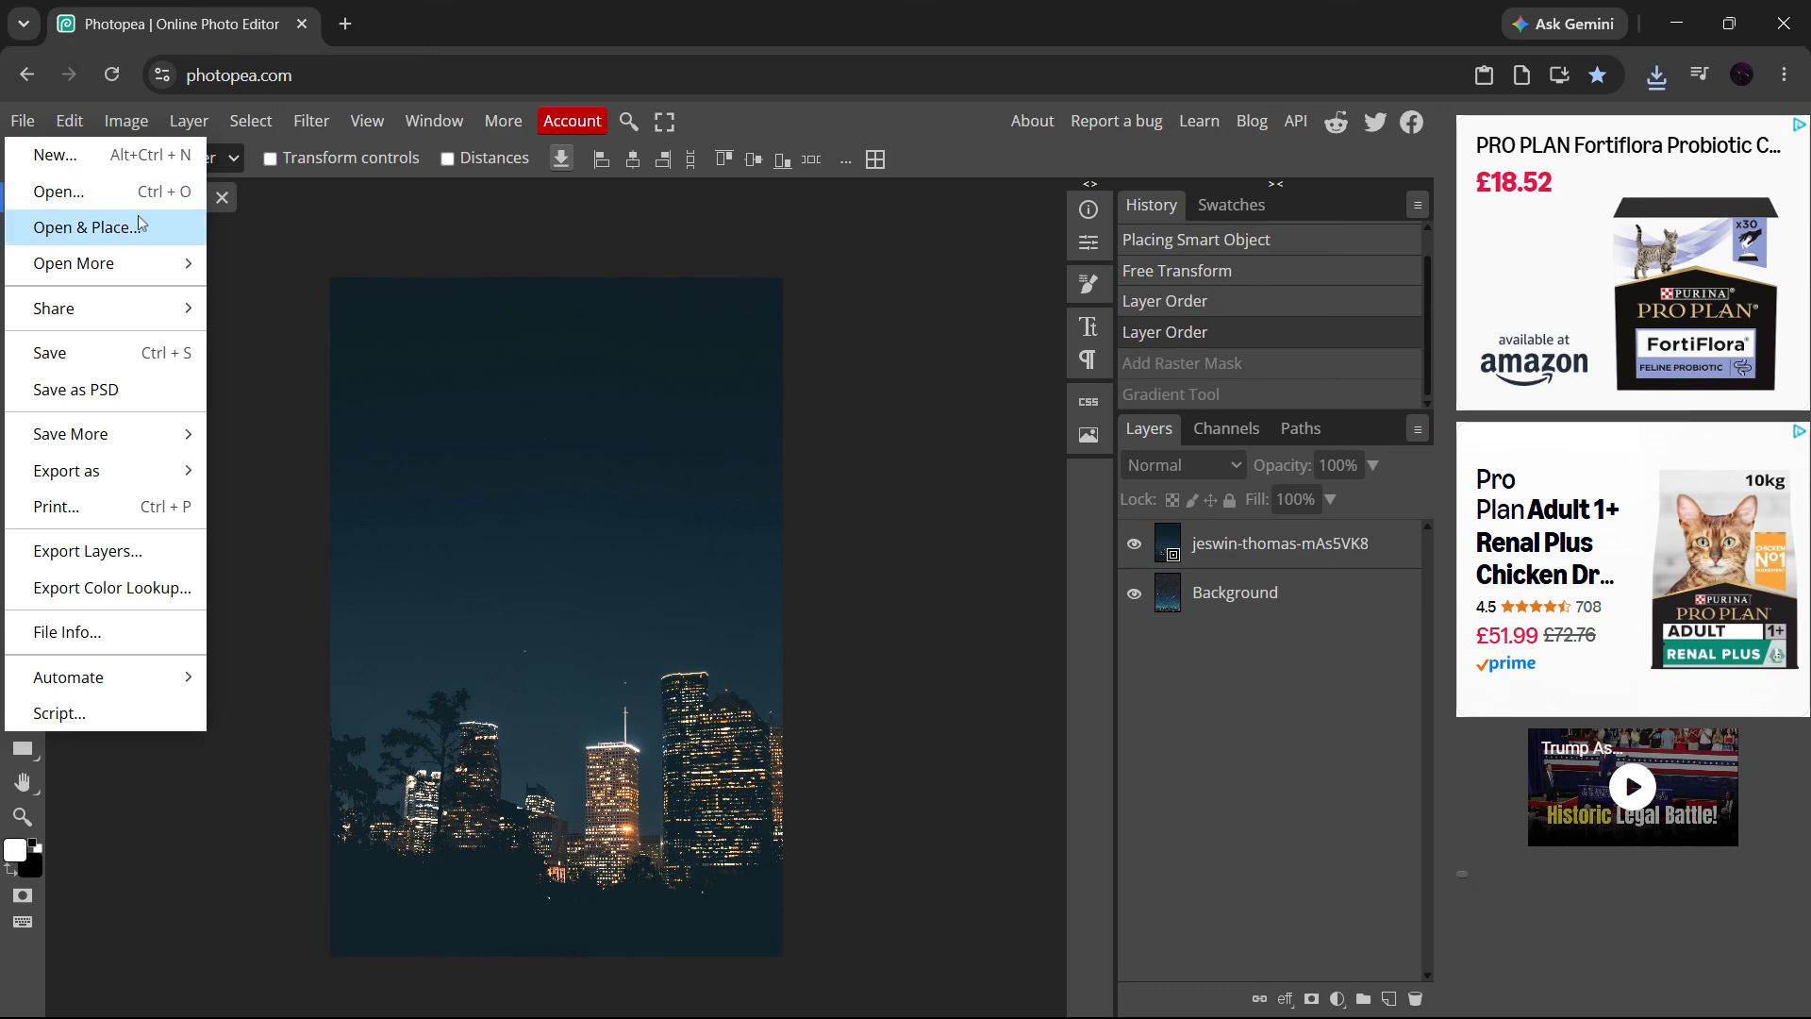
pyautogui.click(424, 224)
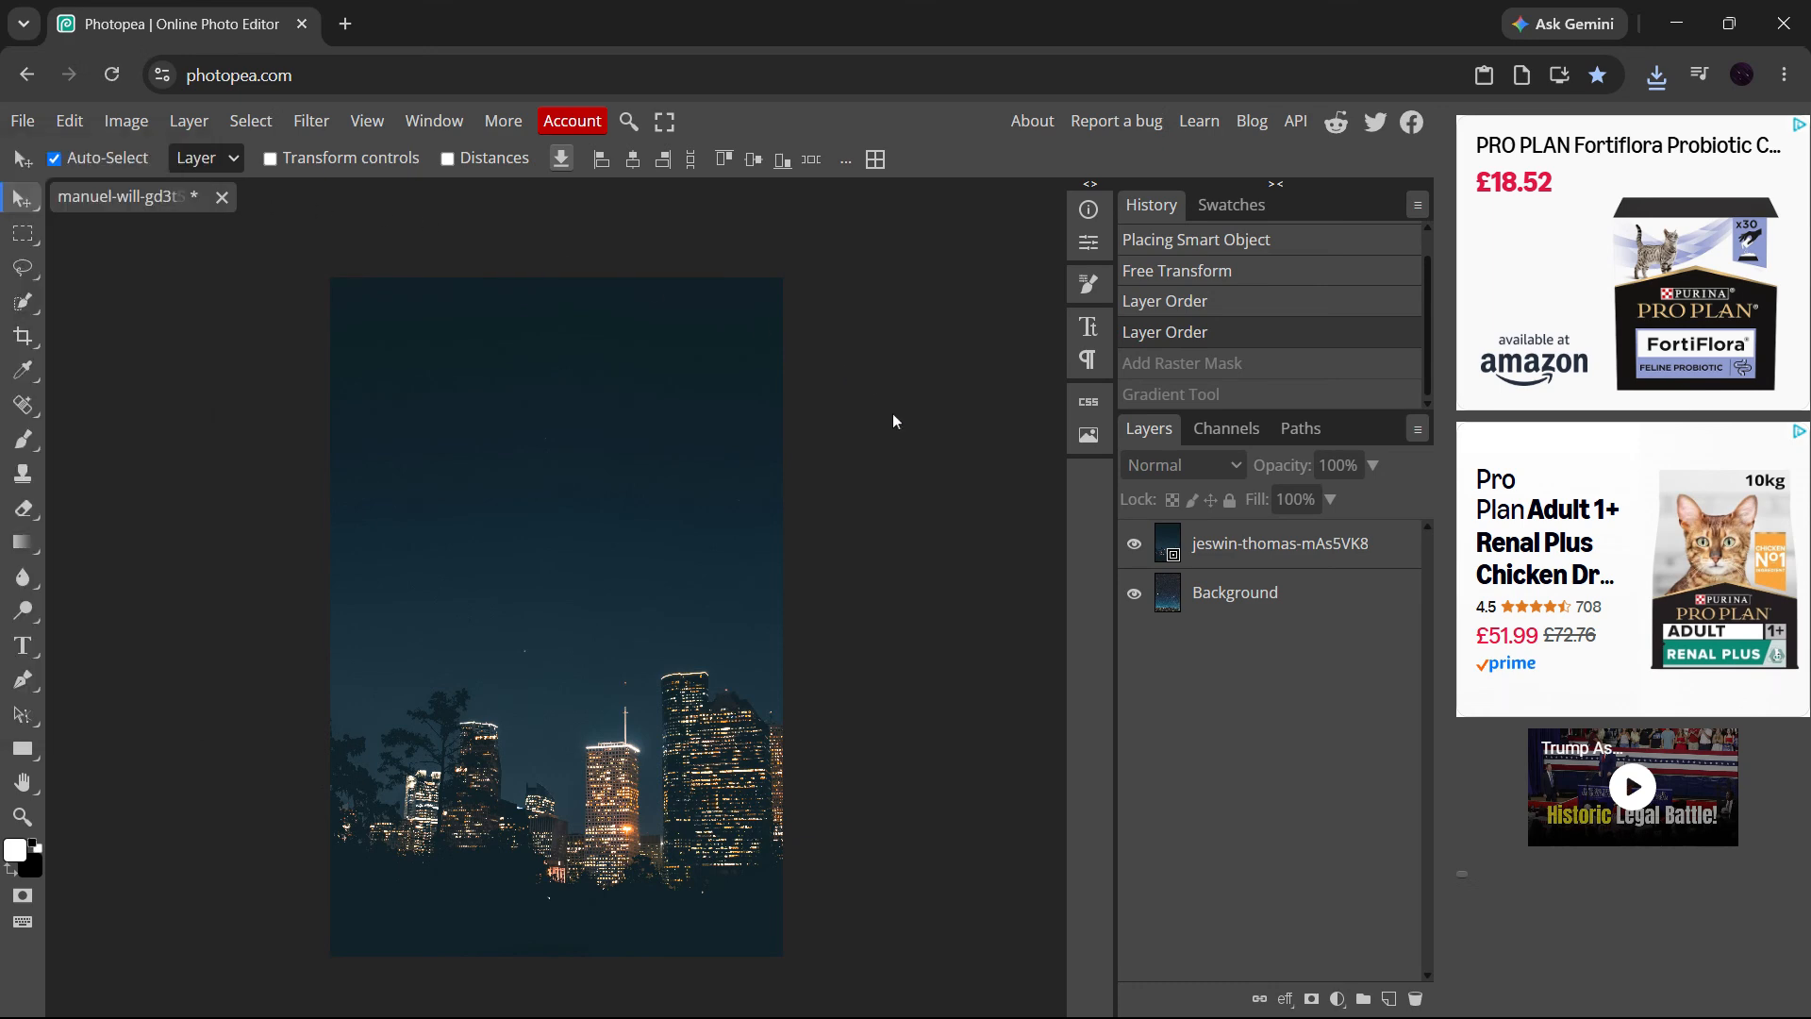
# - Toggle the visibility of the Background layer and the city skyline layer to compare the two images
pyautogui.click(1136, 596)
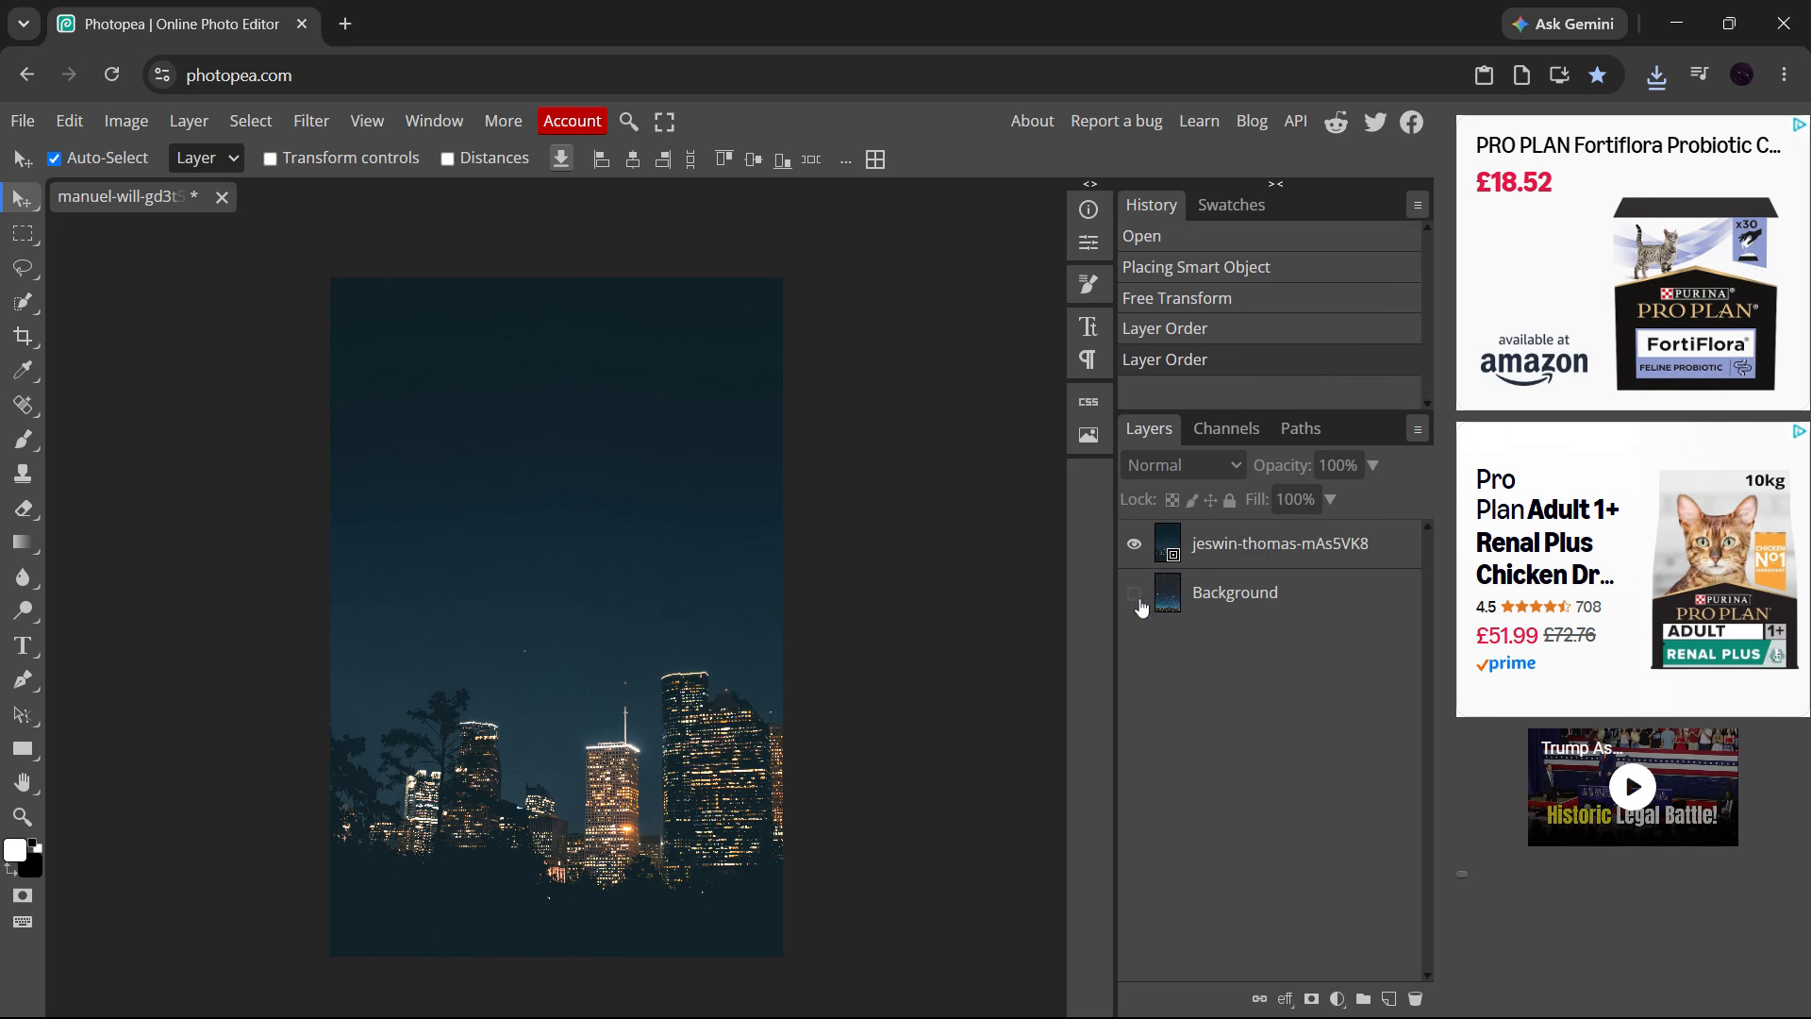
pyautogui.click(1136, 595)
pyautogui.click(1144, 549)
pyautogui.click(1143, 549)
pyautogui.click(1143, 549)
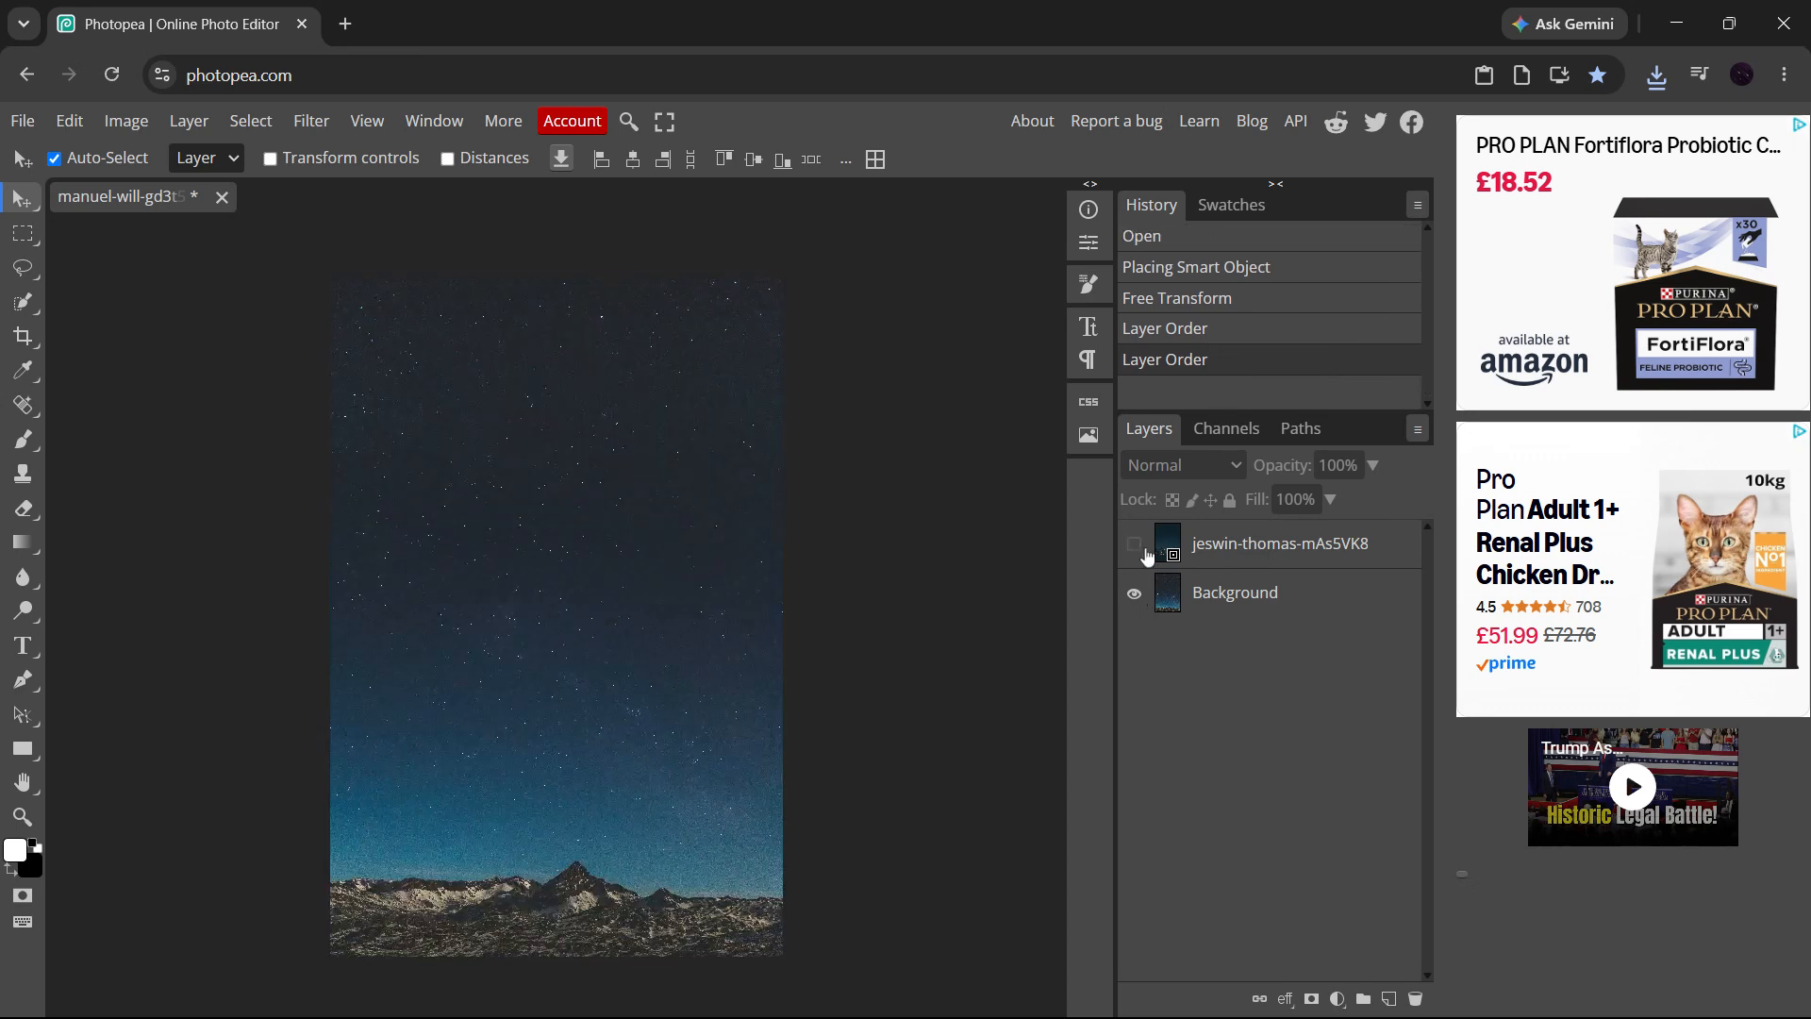
pyautogui.click(1144, 549)
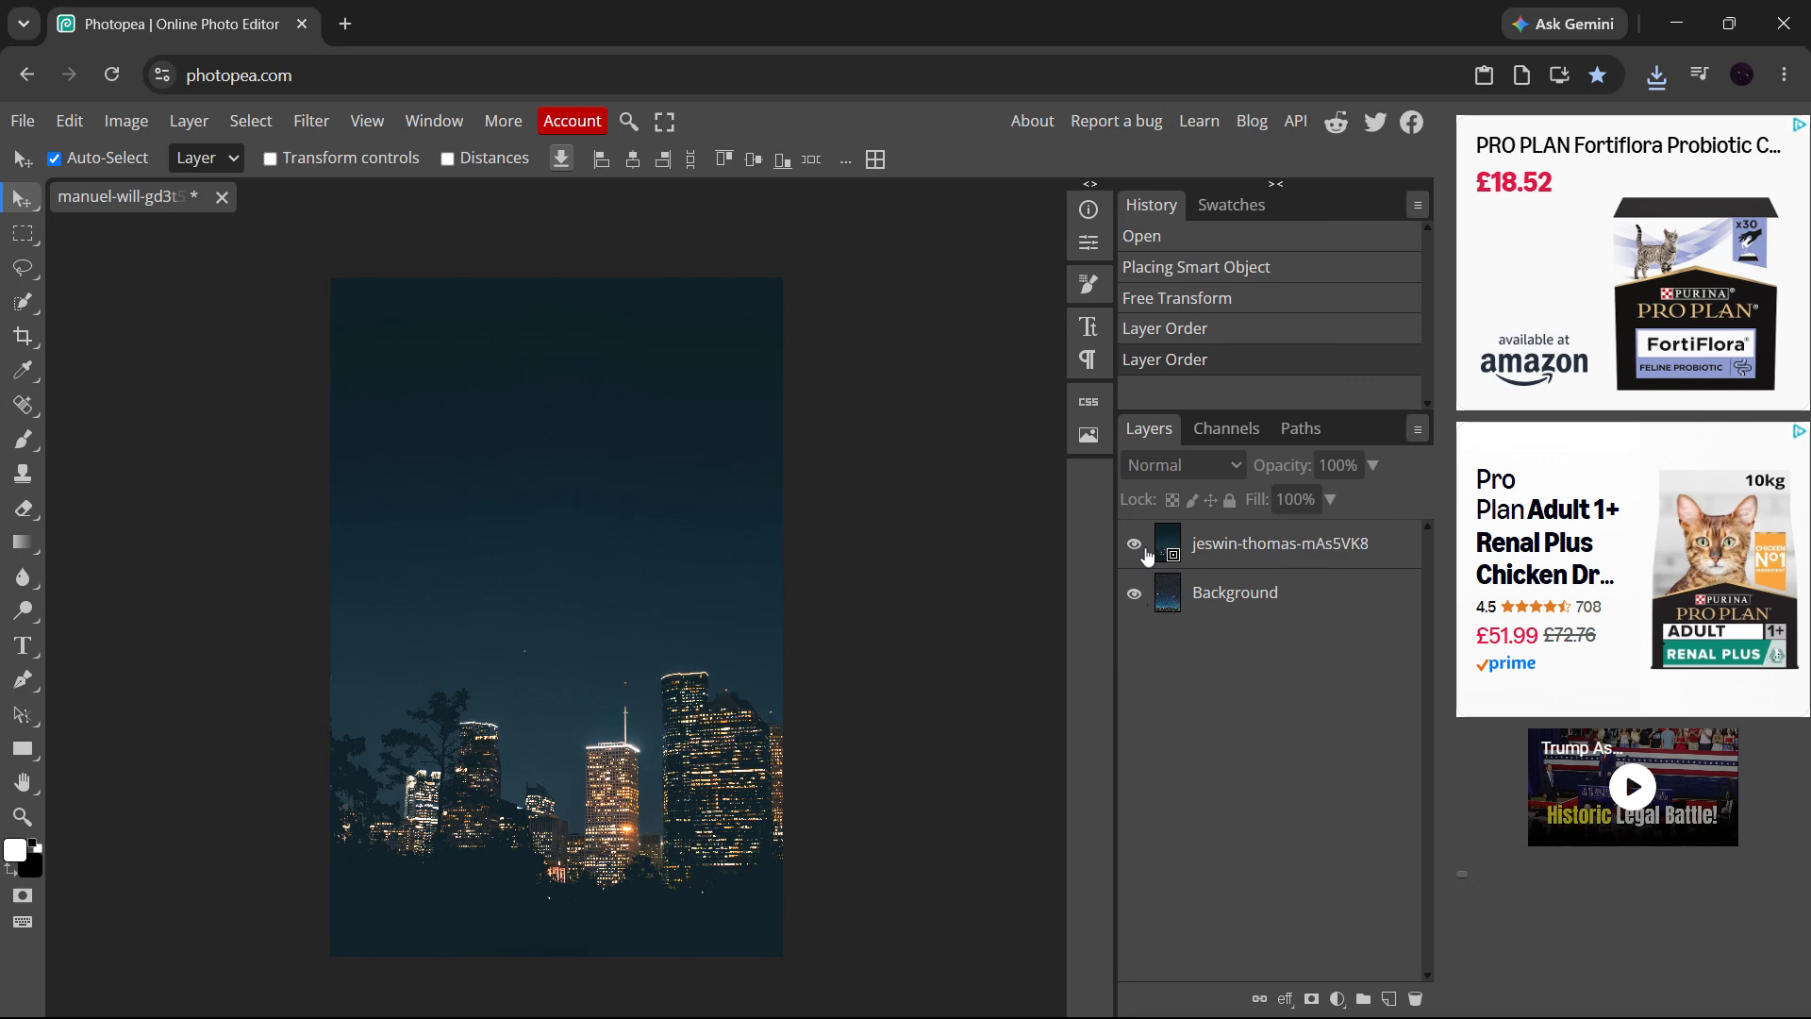
# - Add a raster mask to the city skyline layer above the starry Background
pyautogui.click(1267, 613)
pyautogui.click(1260, 559)
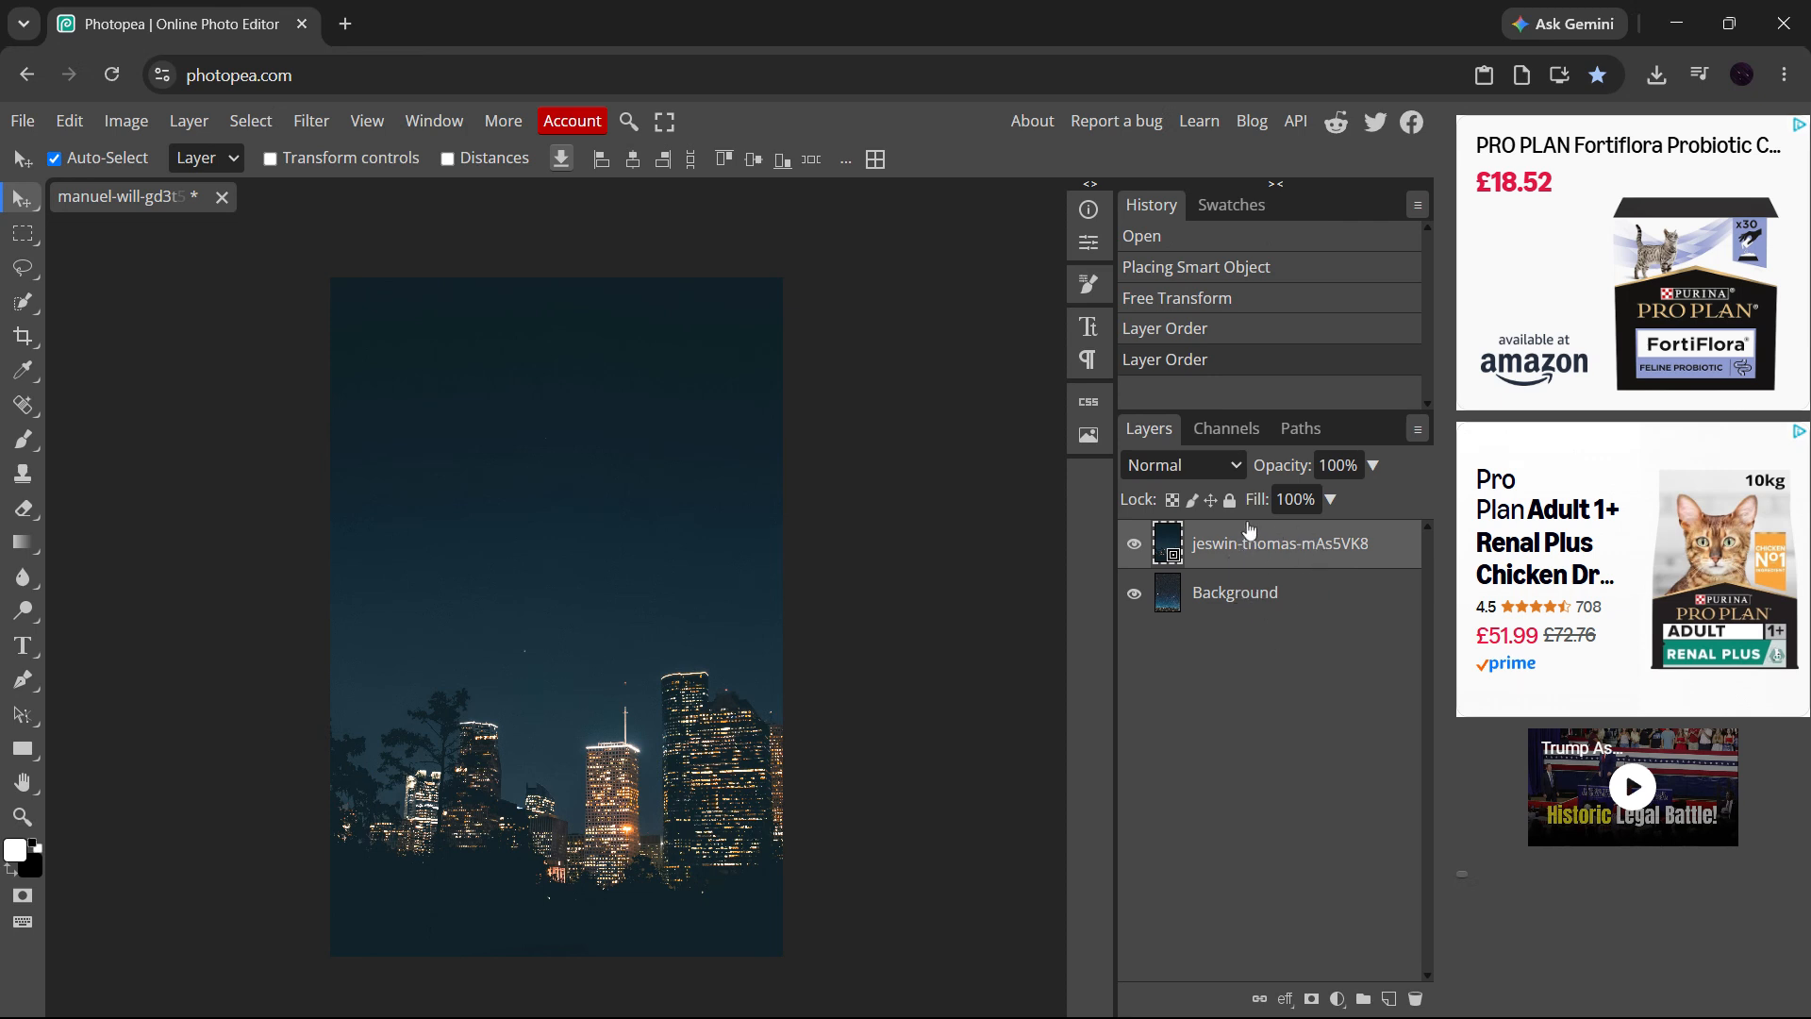
pyautogui.moveTo(1225, 605); pyautogui.dragTo(1253, 597)
pyautogui.click(1312, 1000)
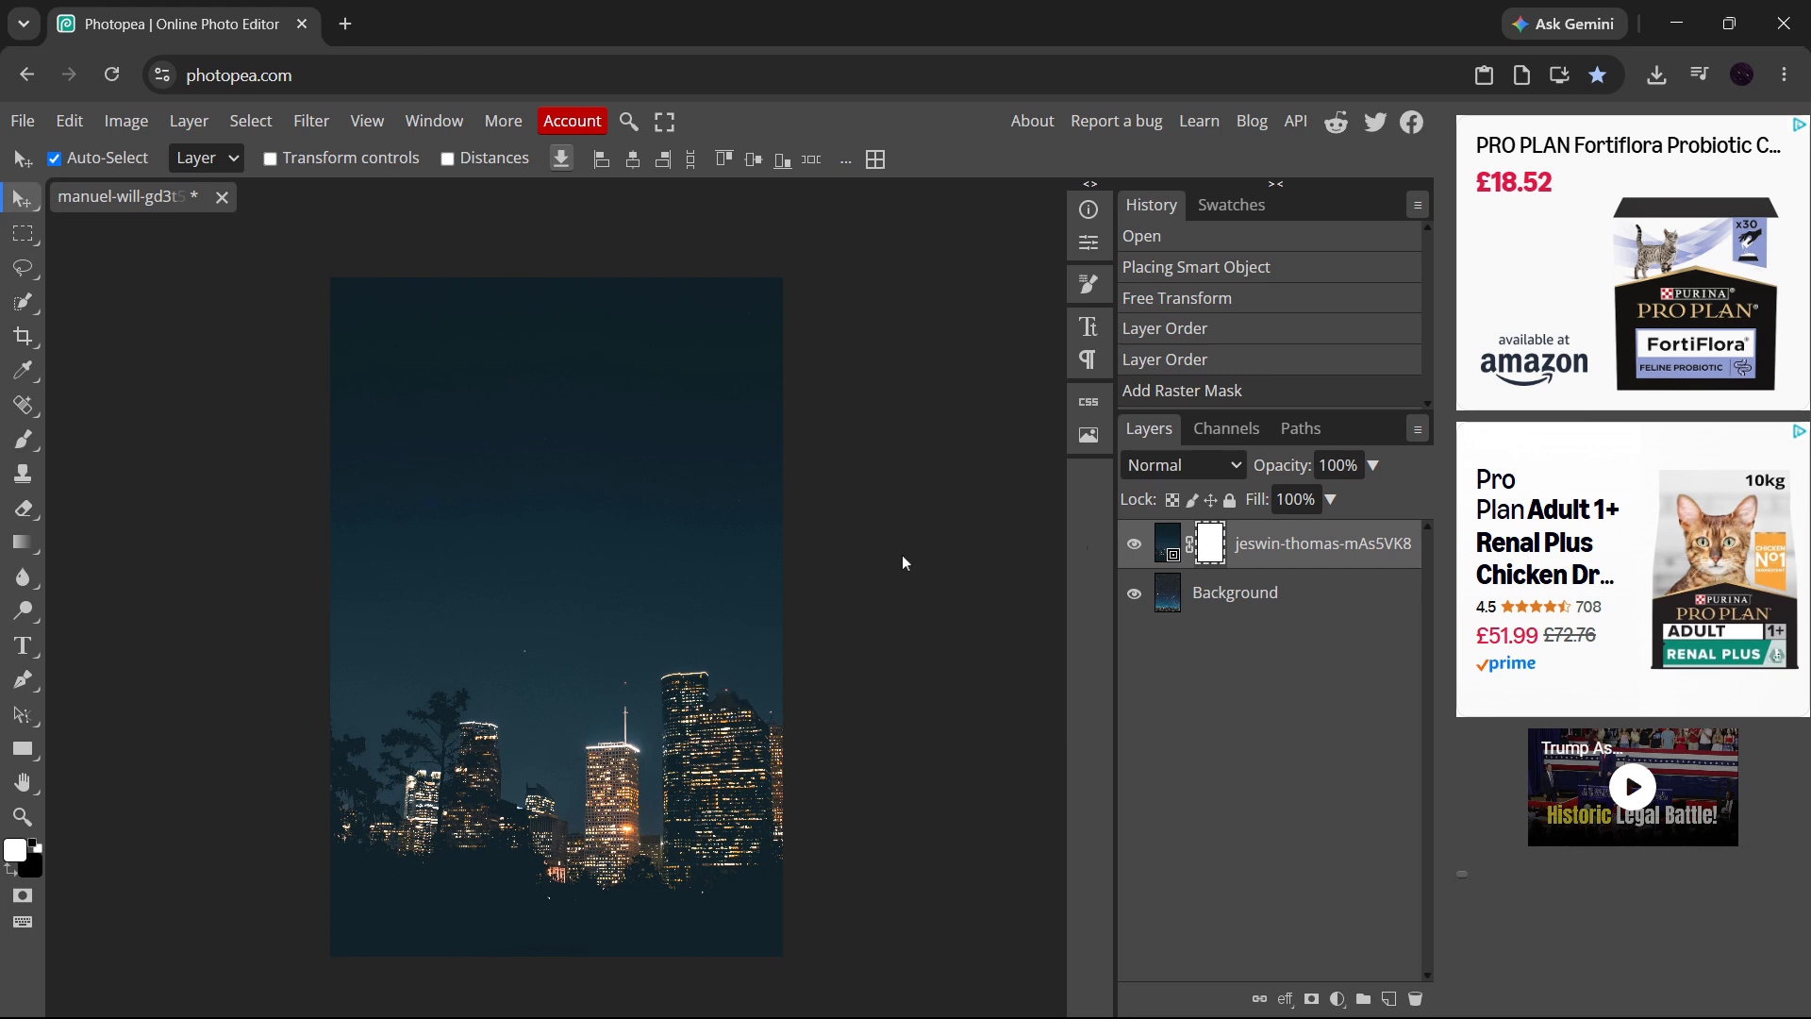
# - Draw a linear black-to-white gradient on the city layer's mask, running from the image's top edge down to the buildings
pyautogui.press('g')
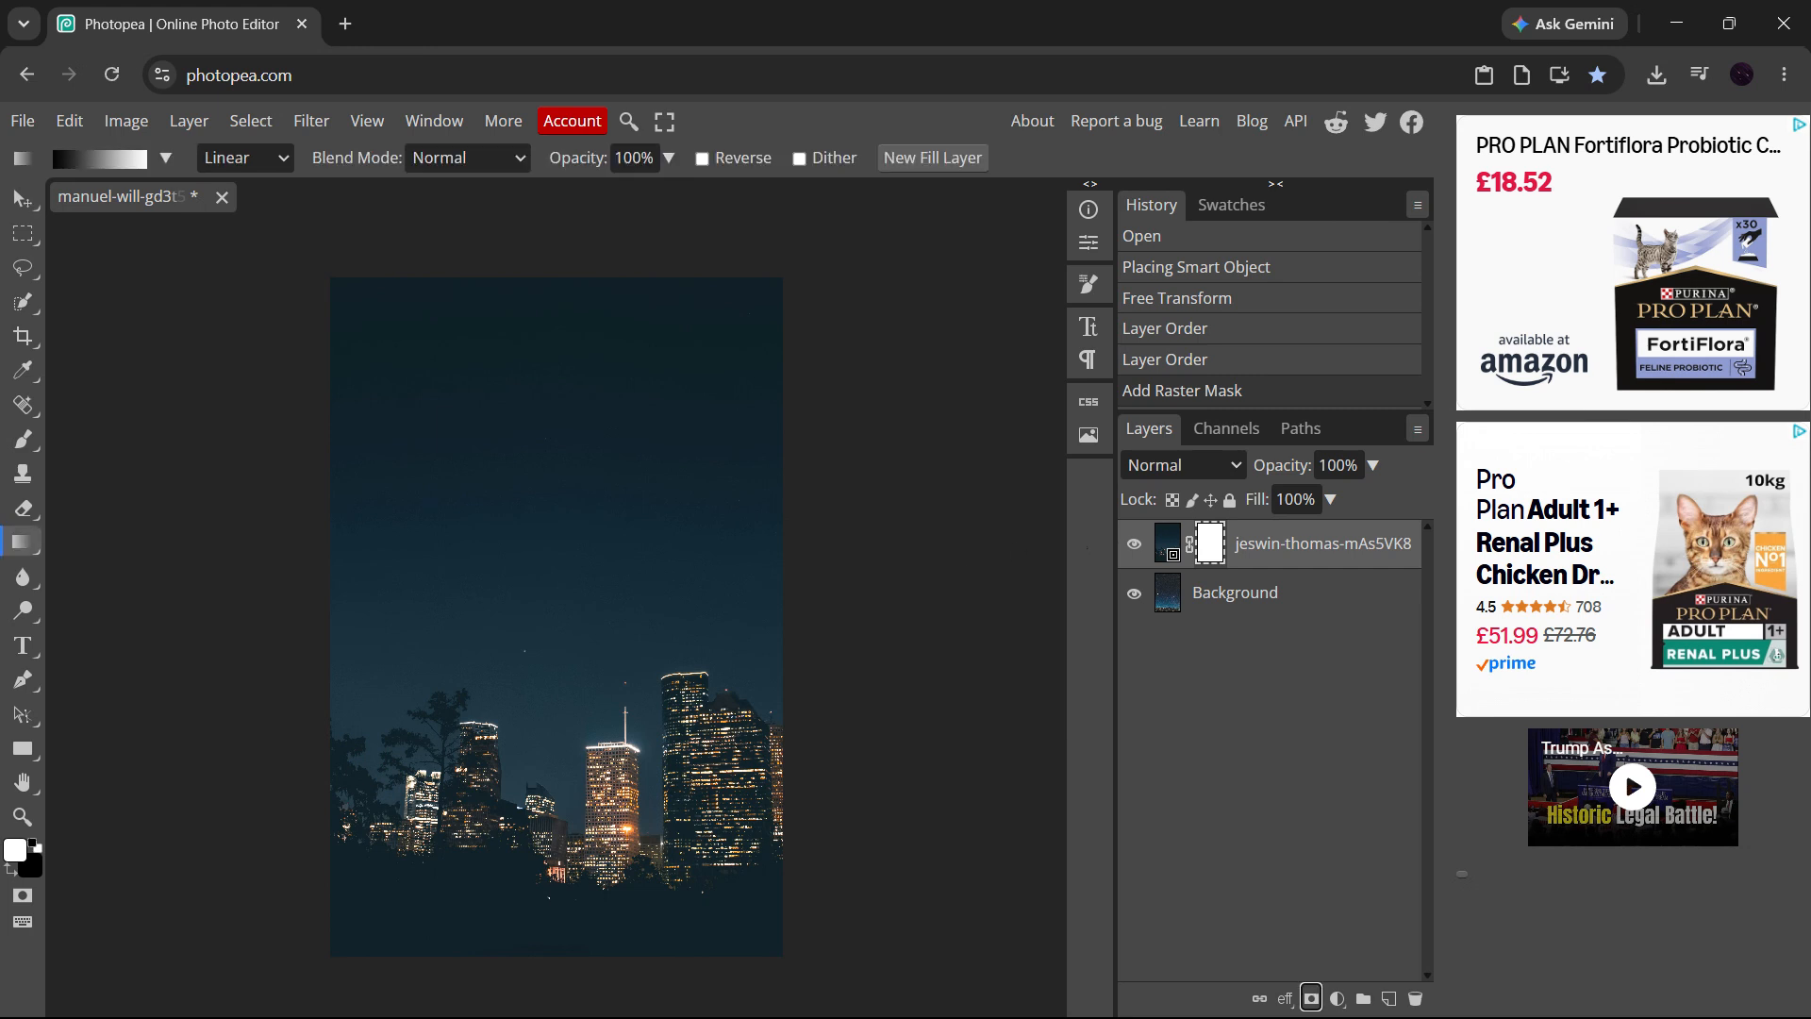
pyautogui.rightClick(29, 547)
pyautogui.click(133, 548)
pyautogui.click(165, 161)
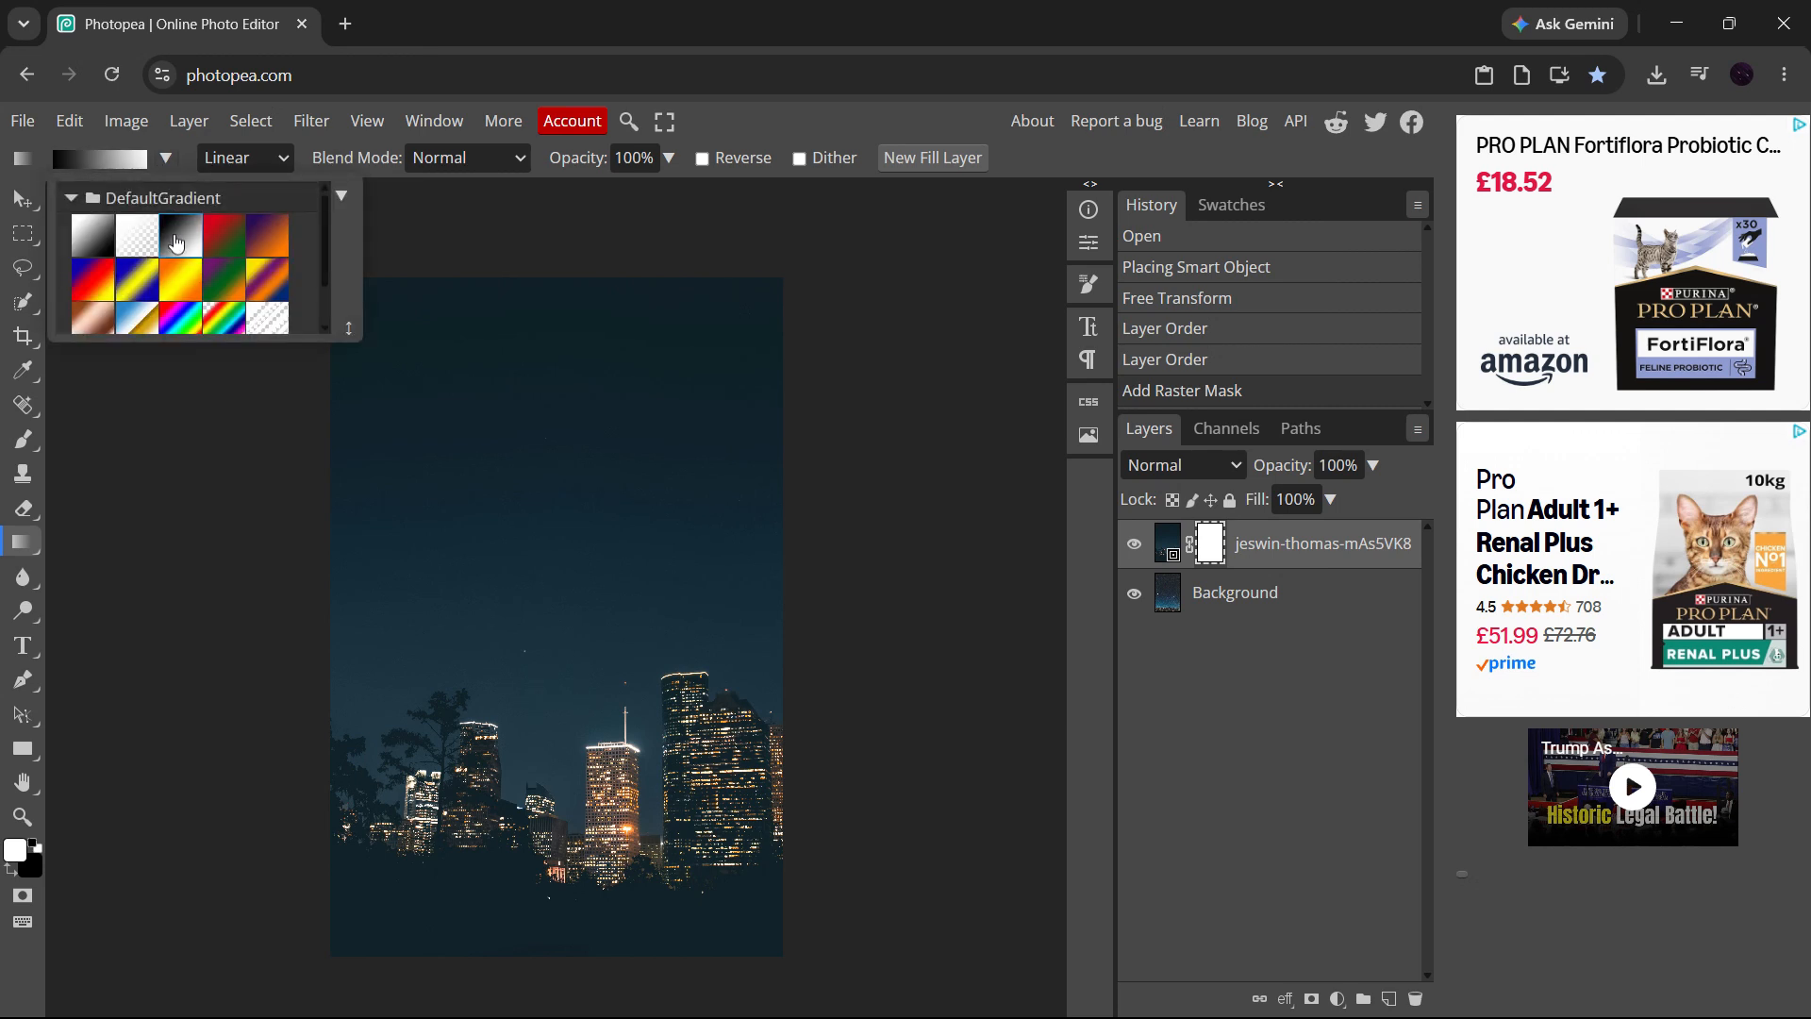
pyautogui.click(166, 160)
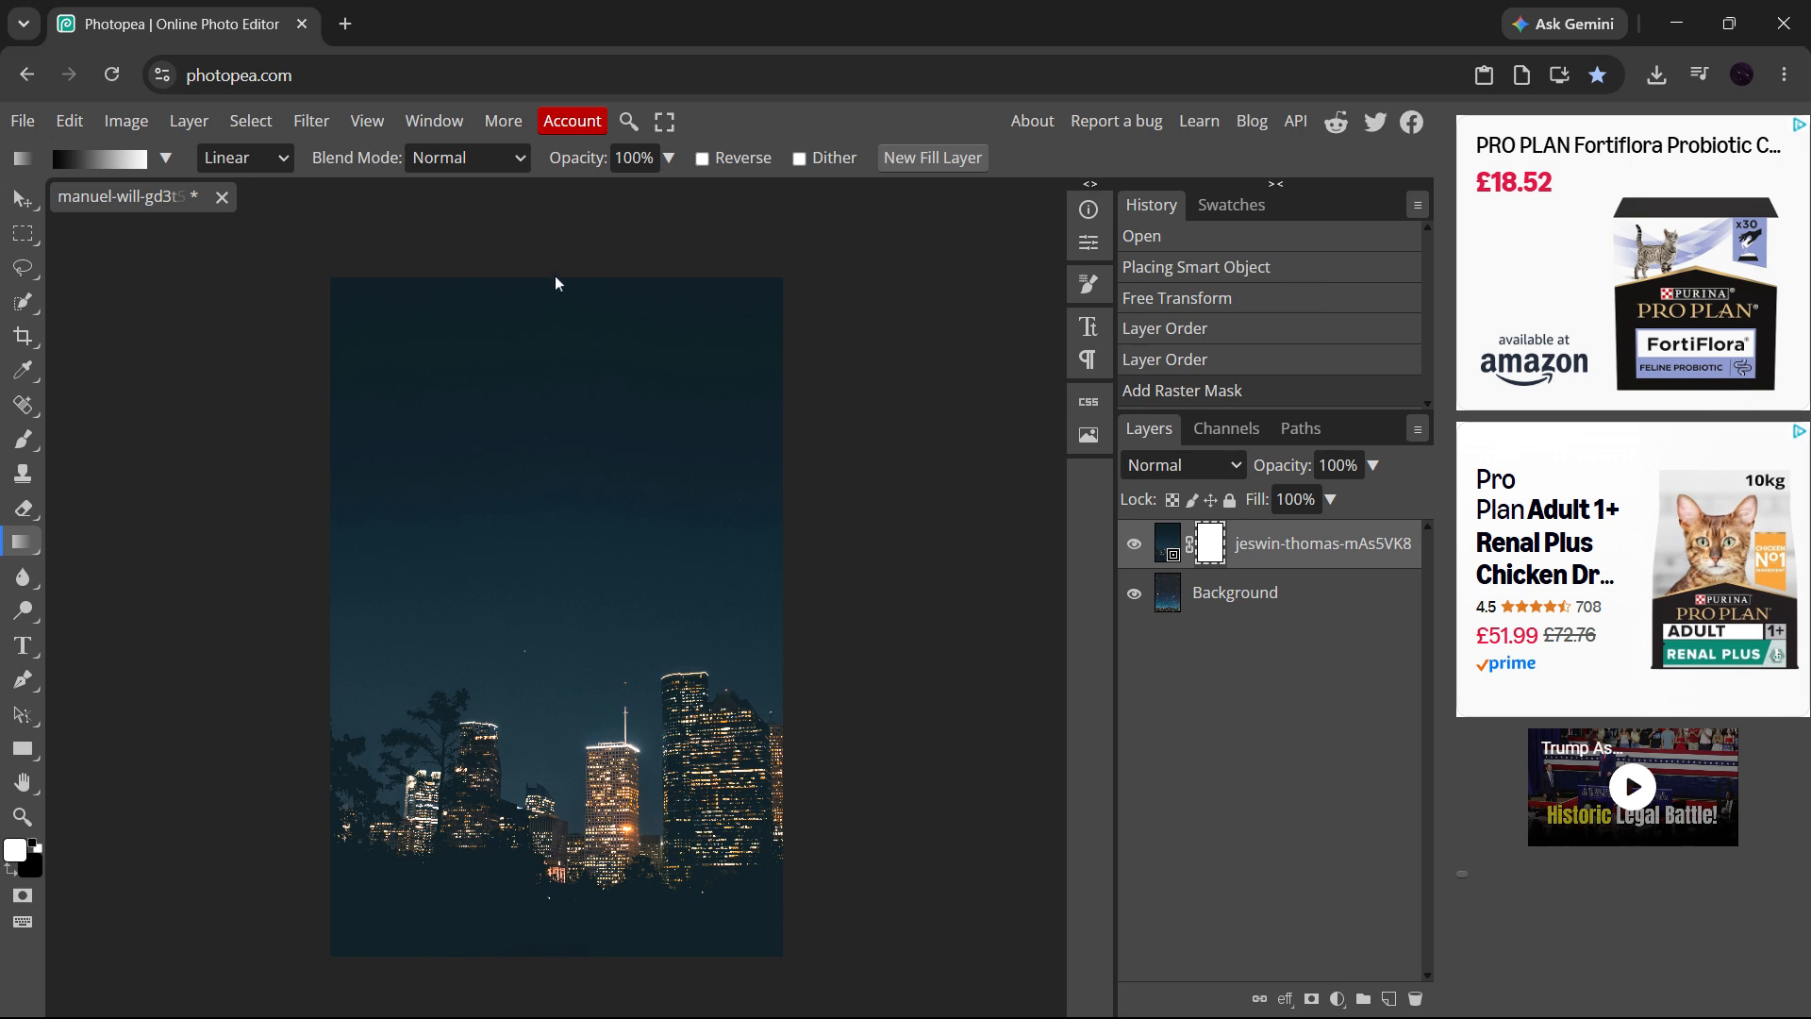
pyautogui.moveTo(552, 272); pyautogui.dragTo(553, 860)
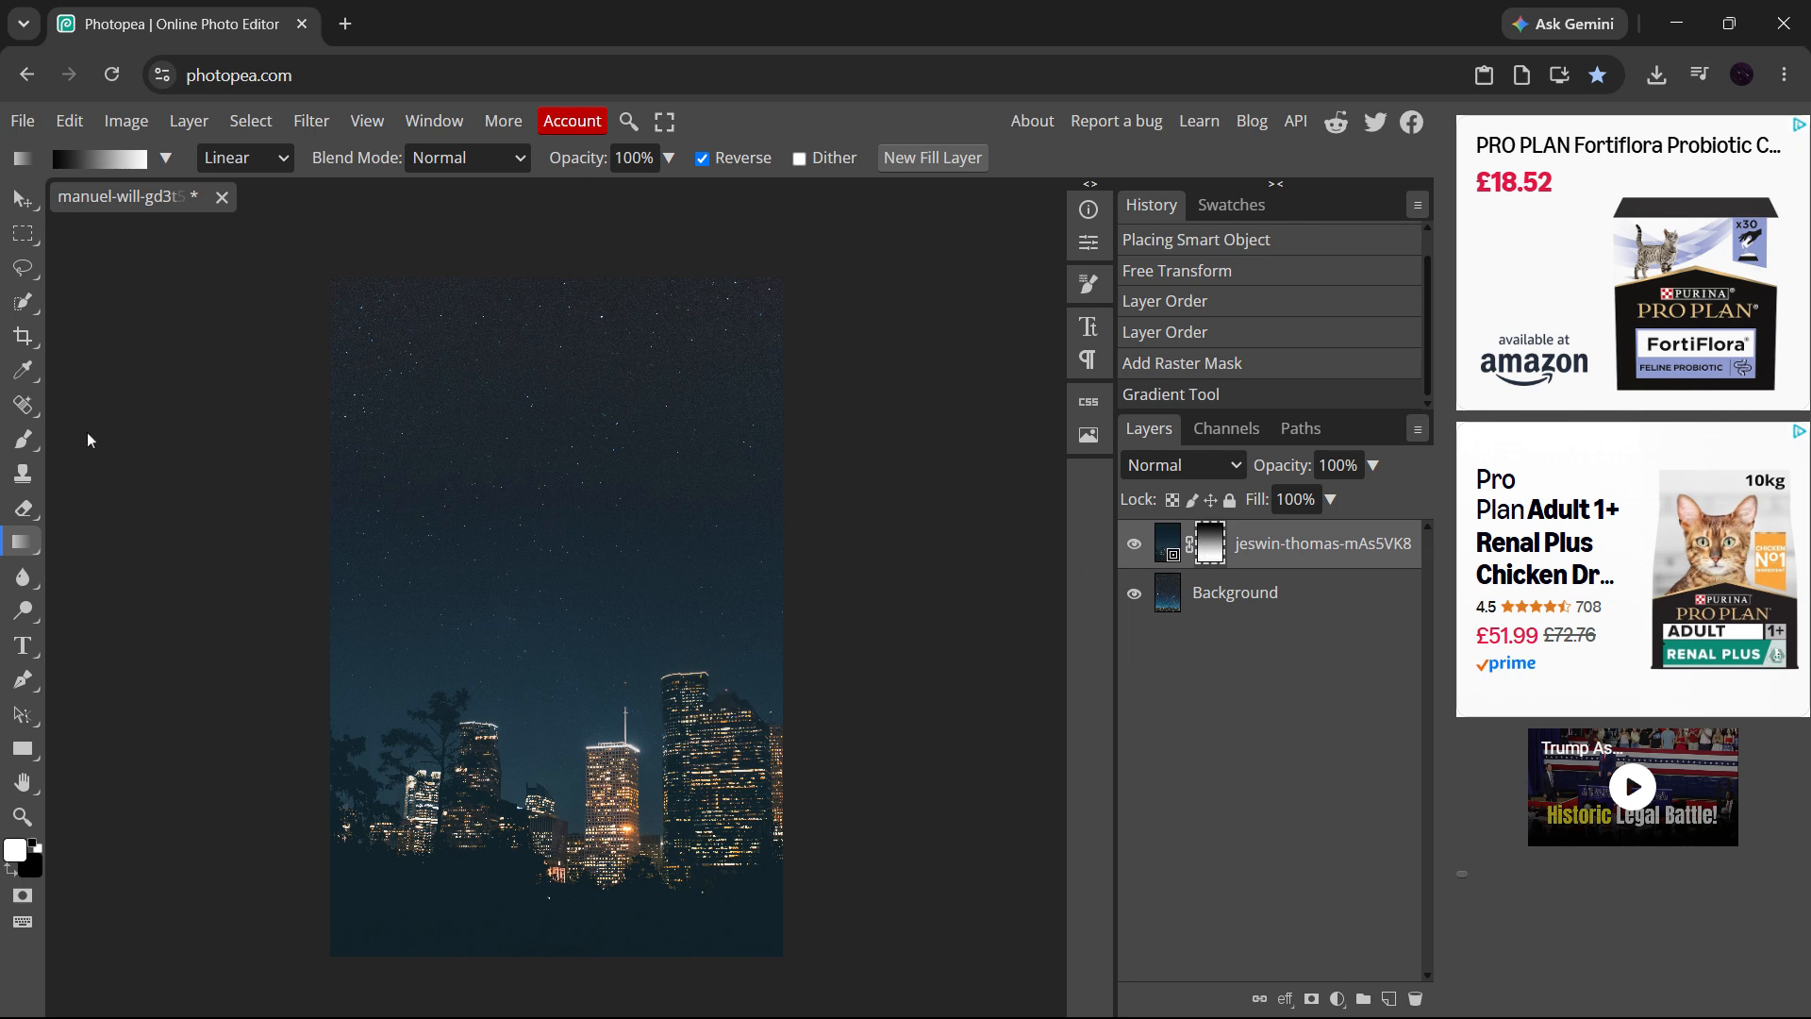
# - Try painting white on the city layer's mask across the sky with a 2200 px brush, then undo the stroke but keep the gradient
pyautogui.click(26, 439)
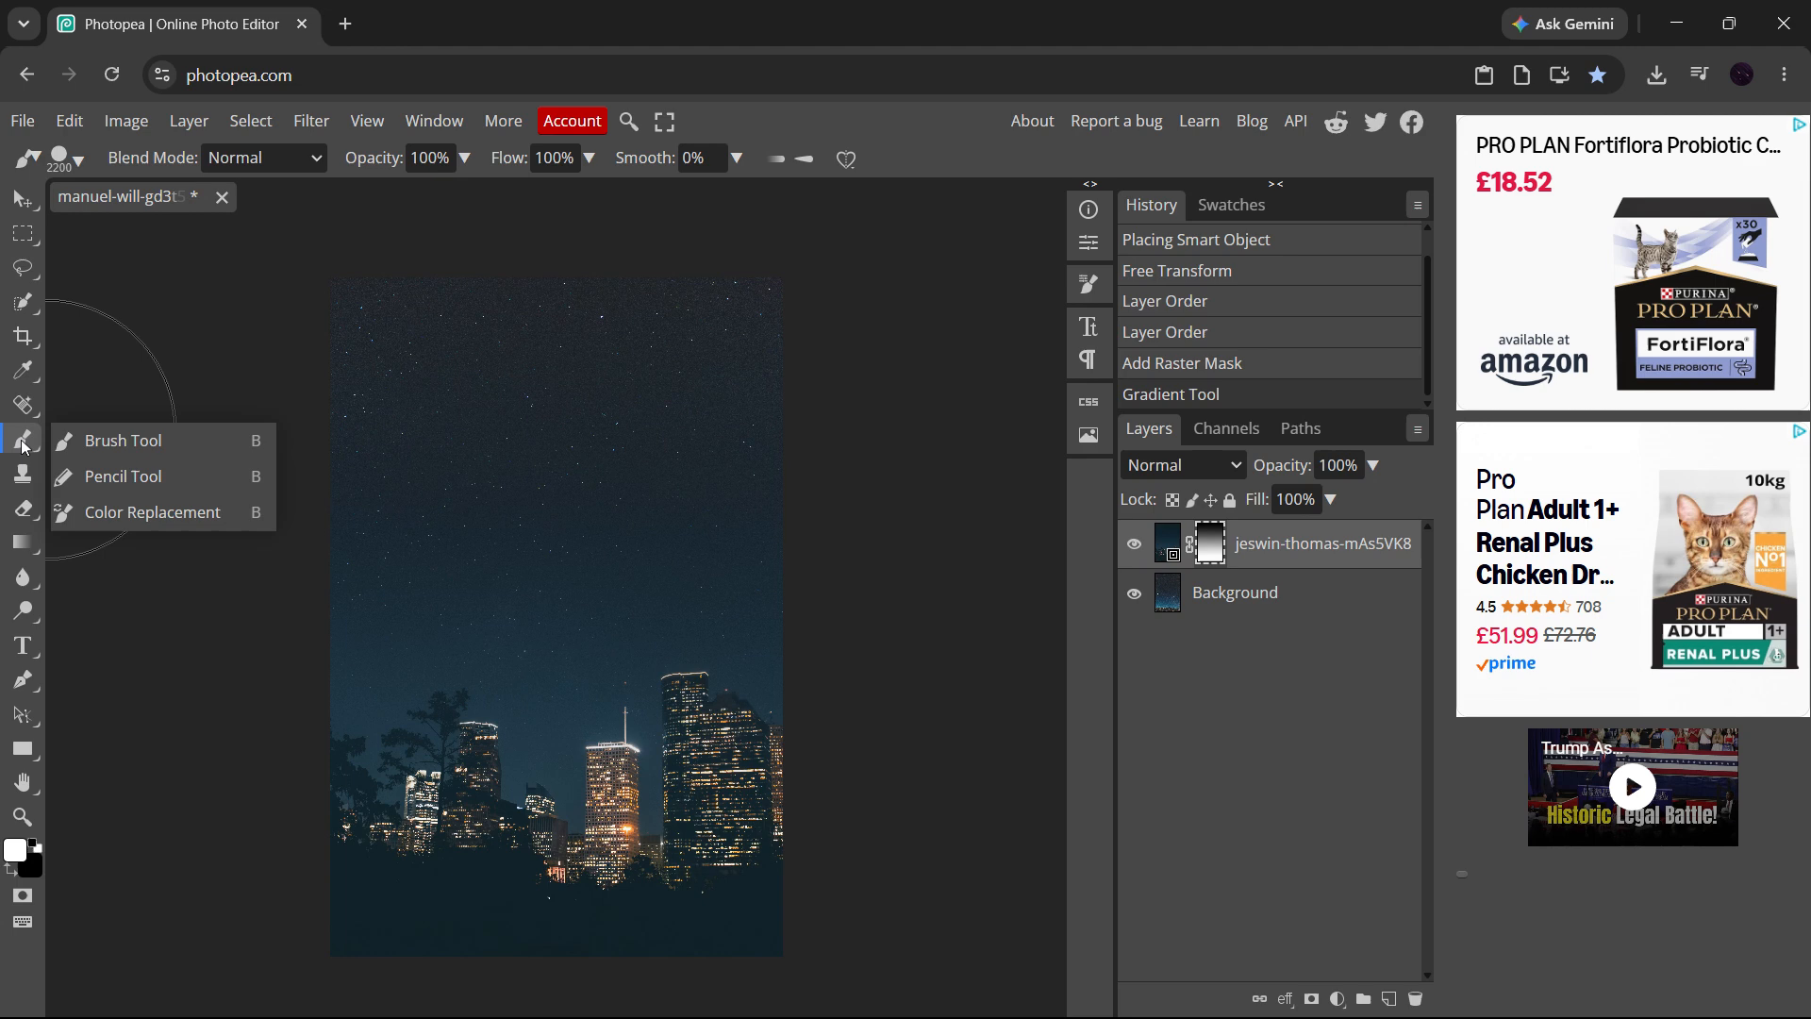
pyautogui.click(113, 438)
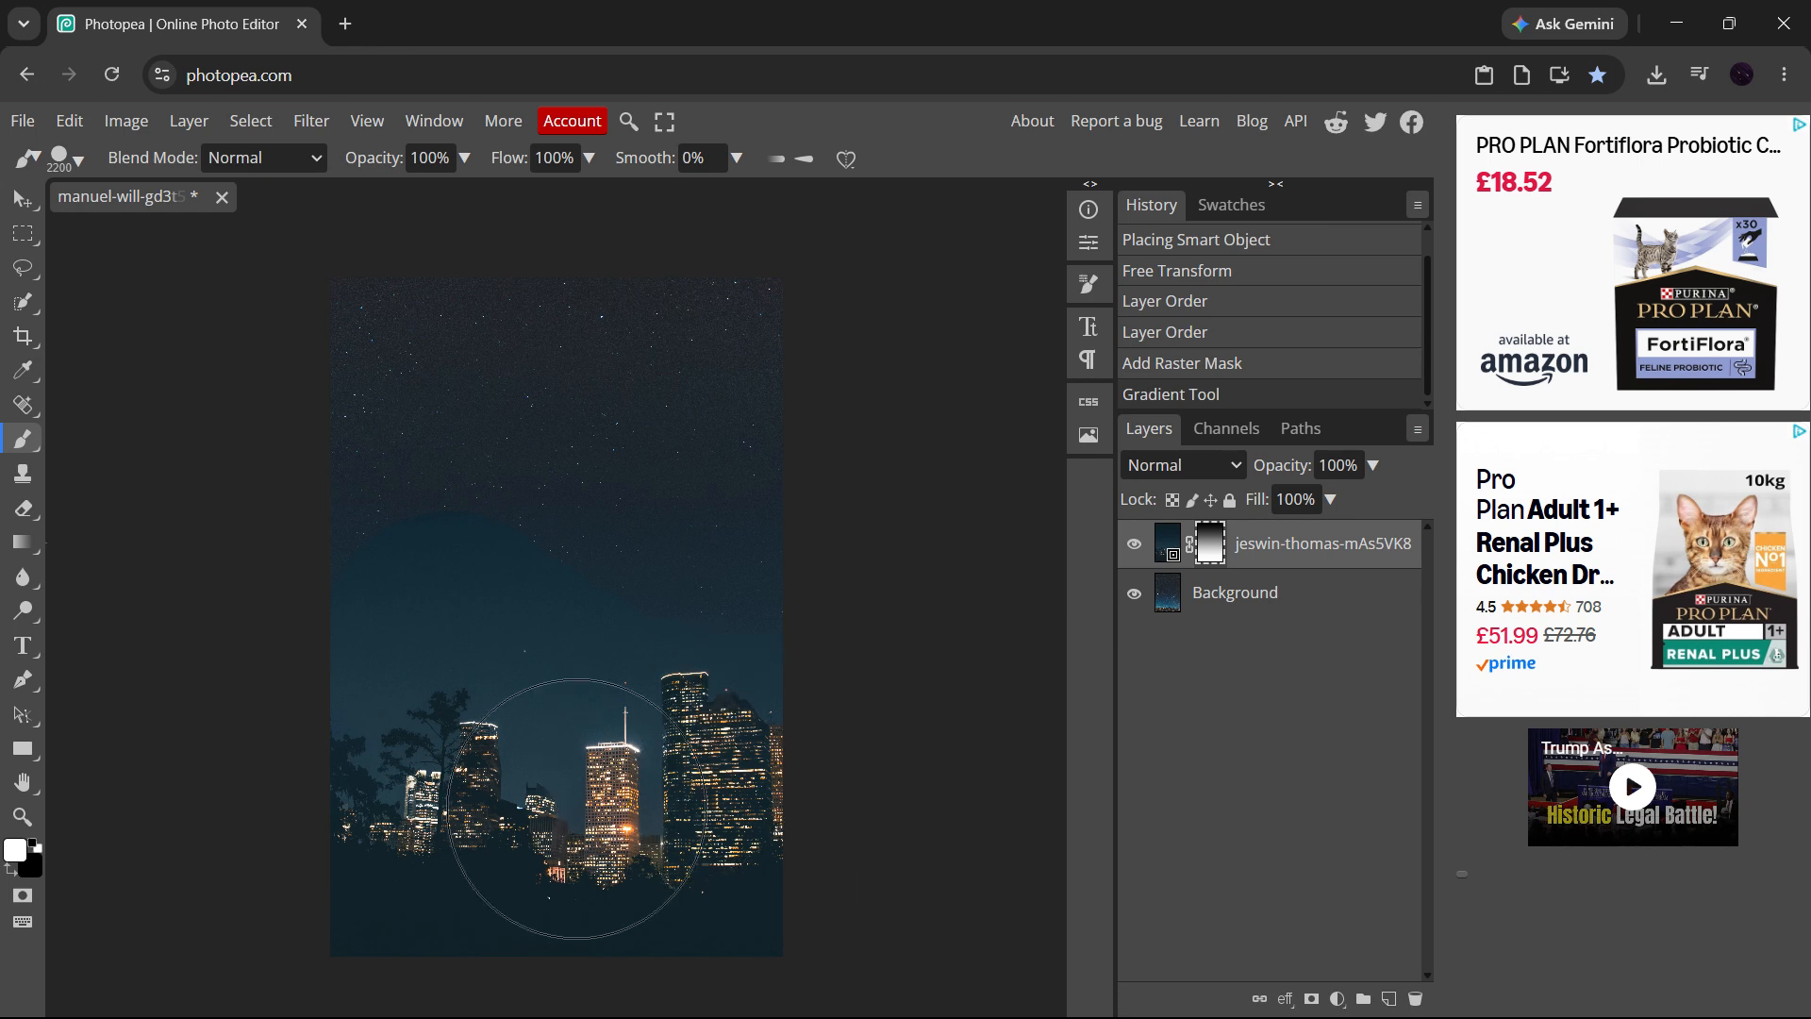
pyautogui.moveTo(554, 534); pyautogui.dragTo(756, 526)
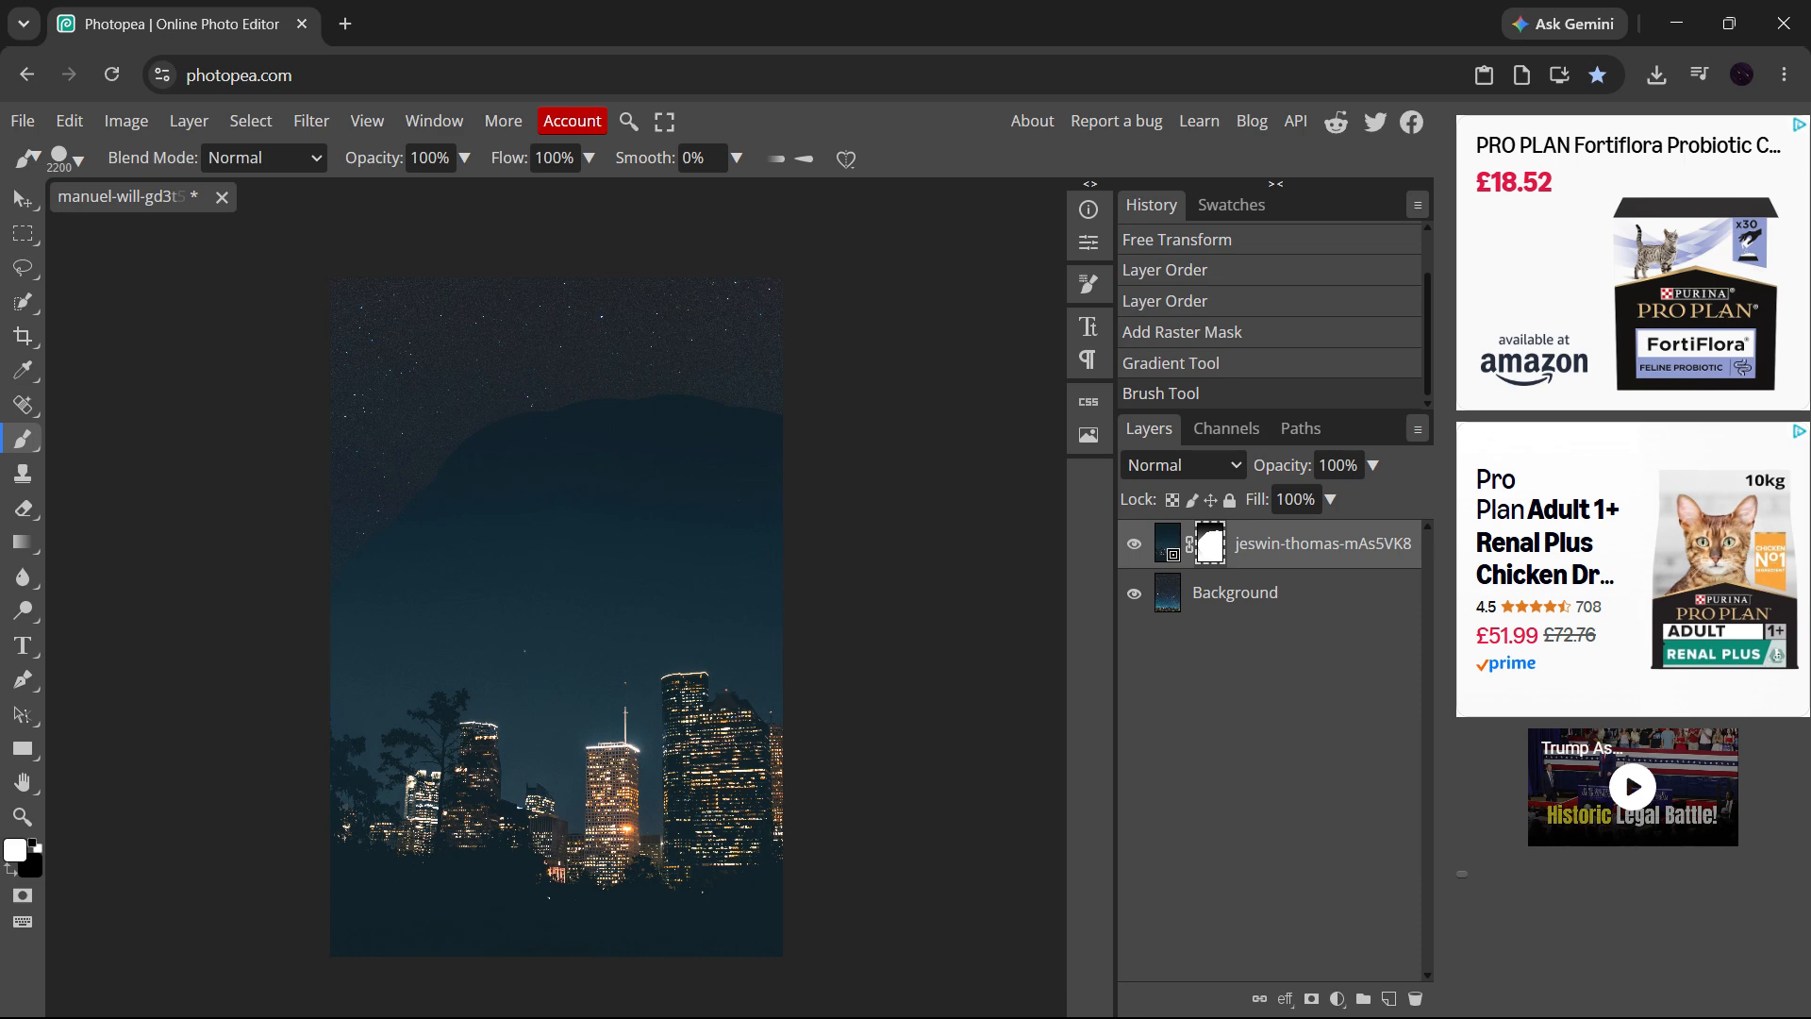
pyautogui.hotkey('ctrl', 'z')
pyautogui.hotkey('ctrl', 'z')
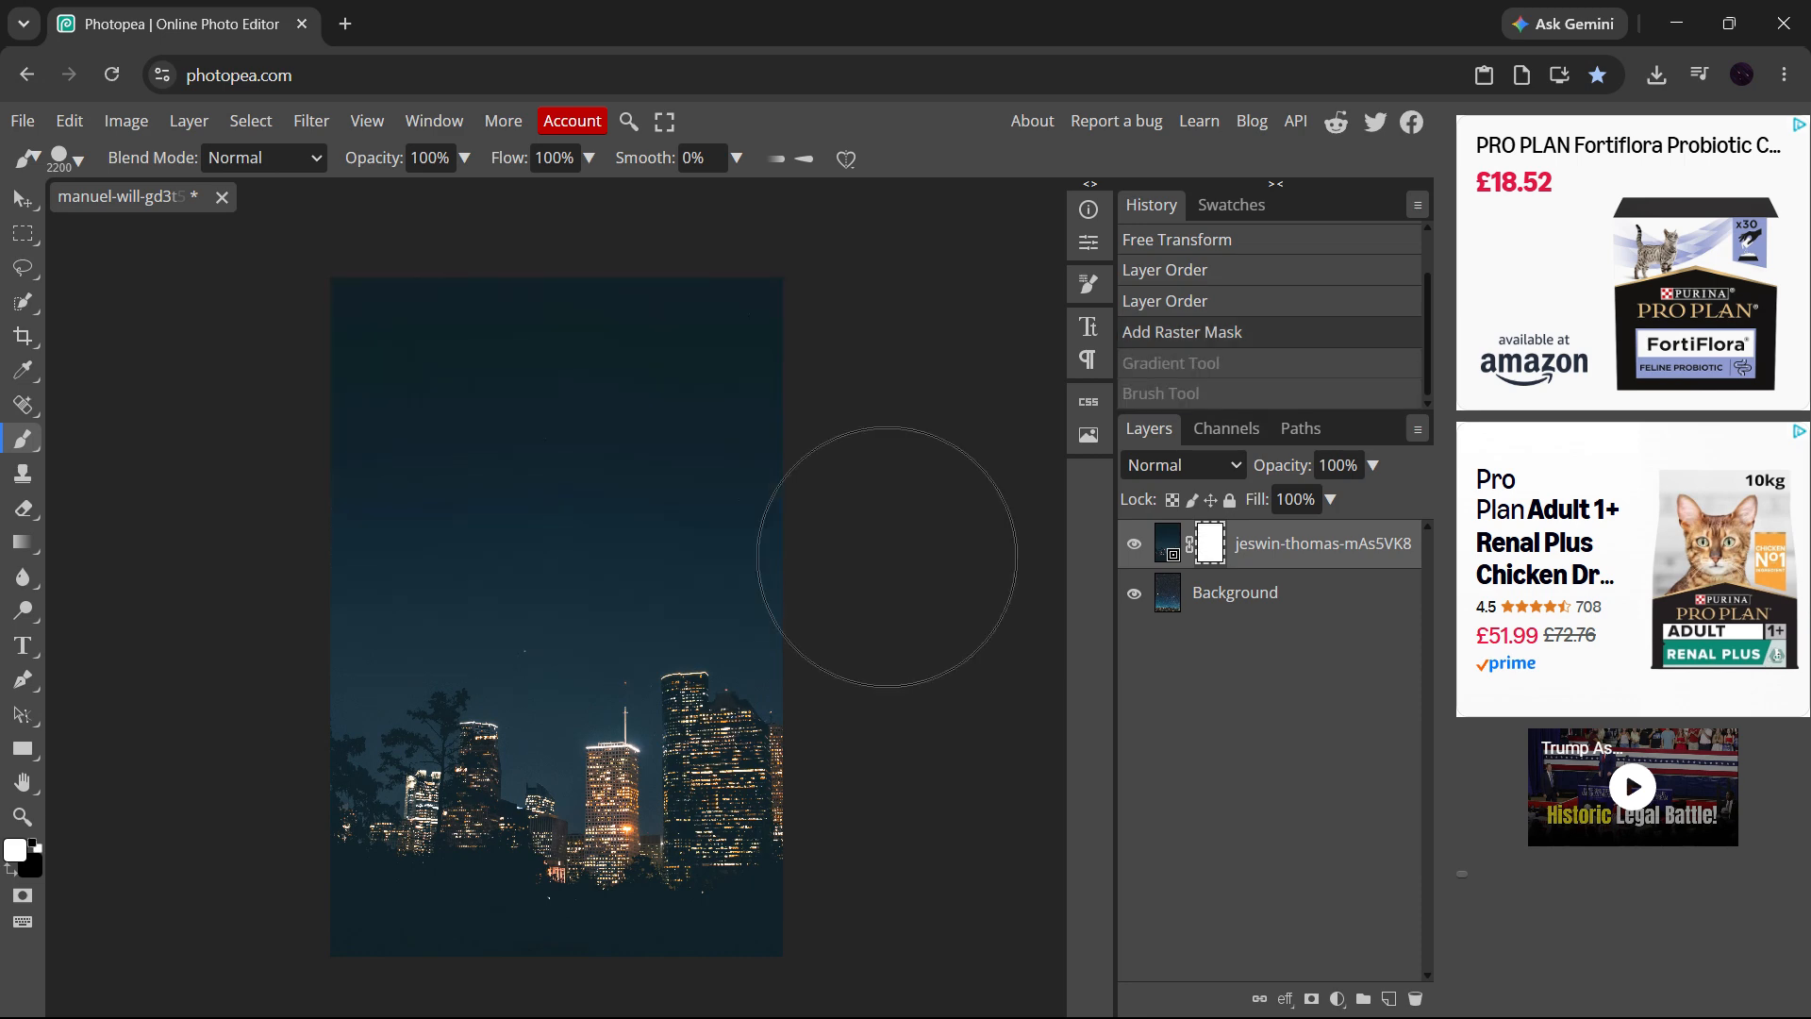
pyautogui.hotkey('ctrl', 'shift', 'z')
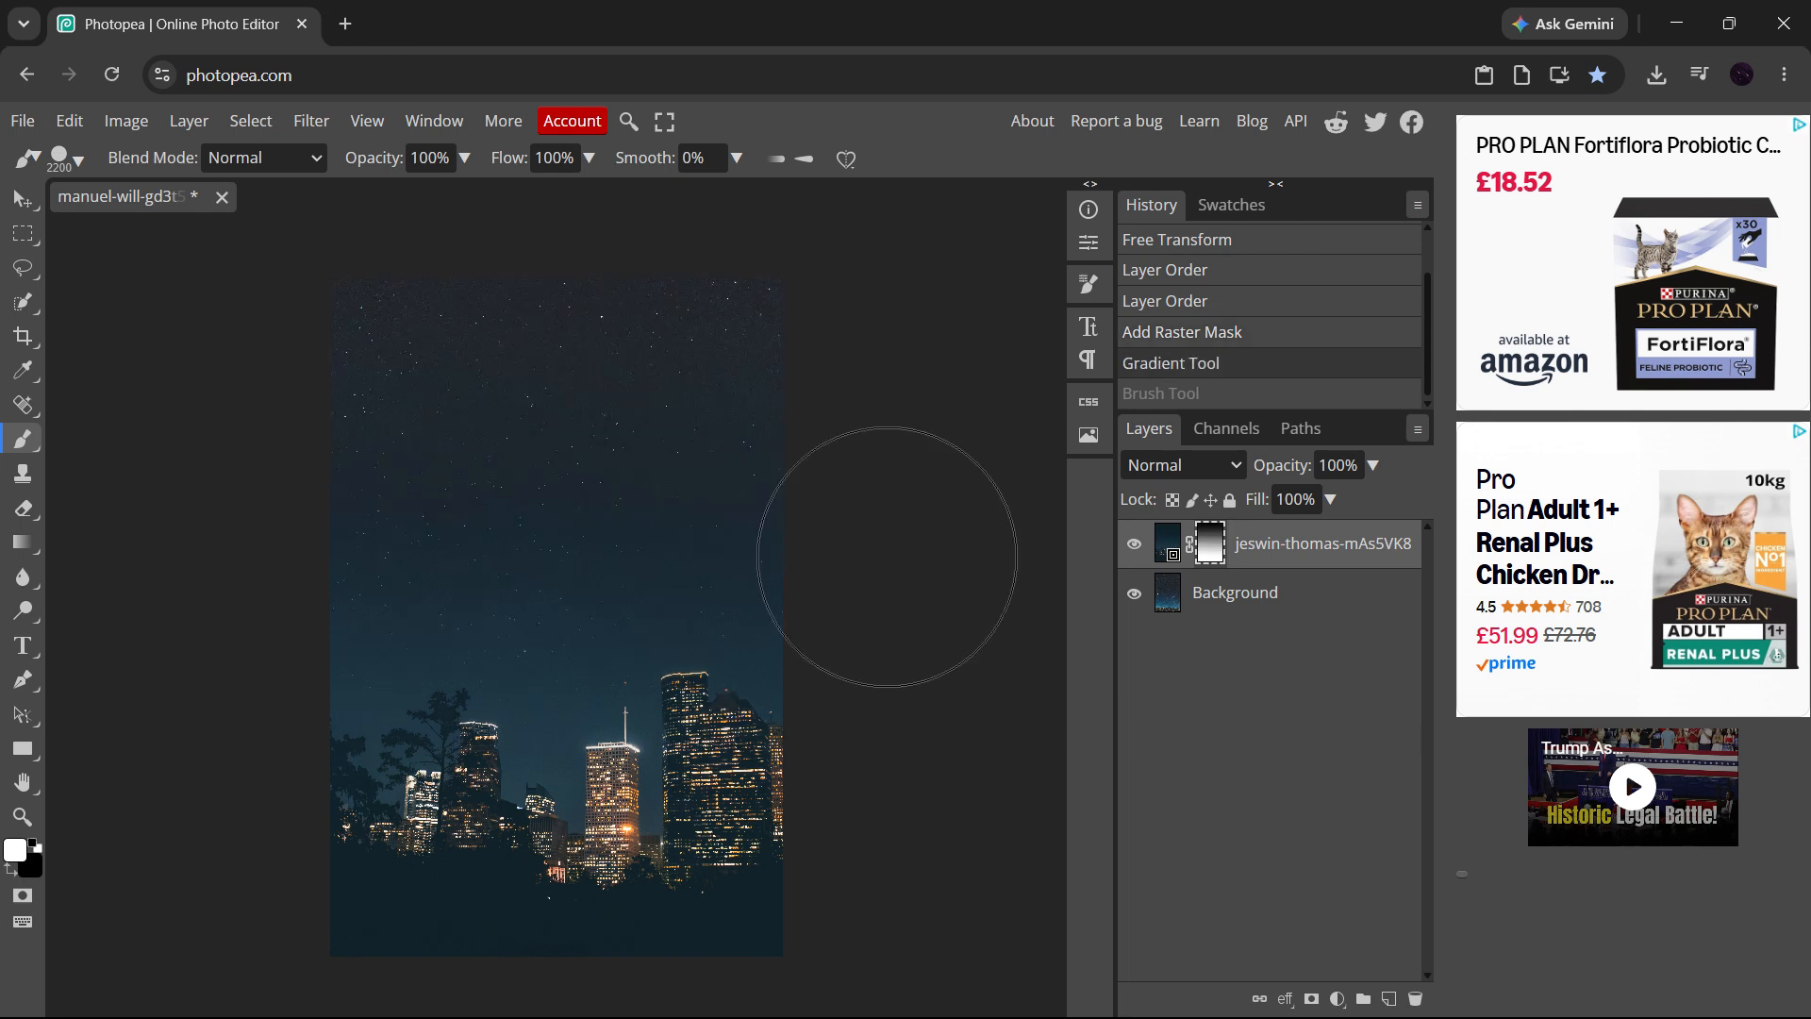
# - Set the foreground colour to black for painting on the mask
pyautogui.click(15, 850)
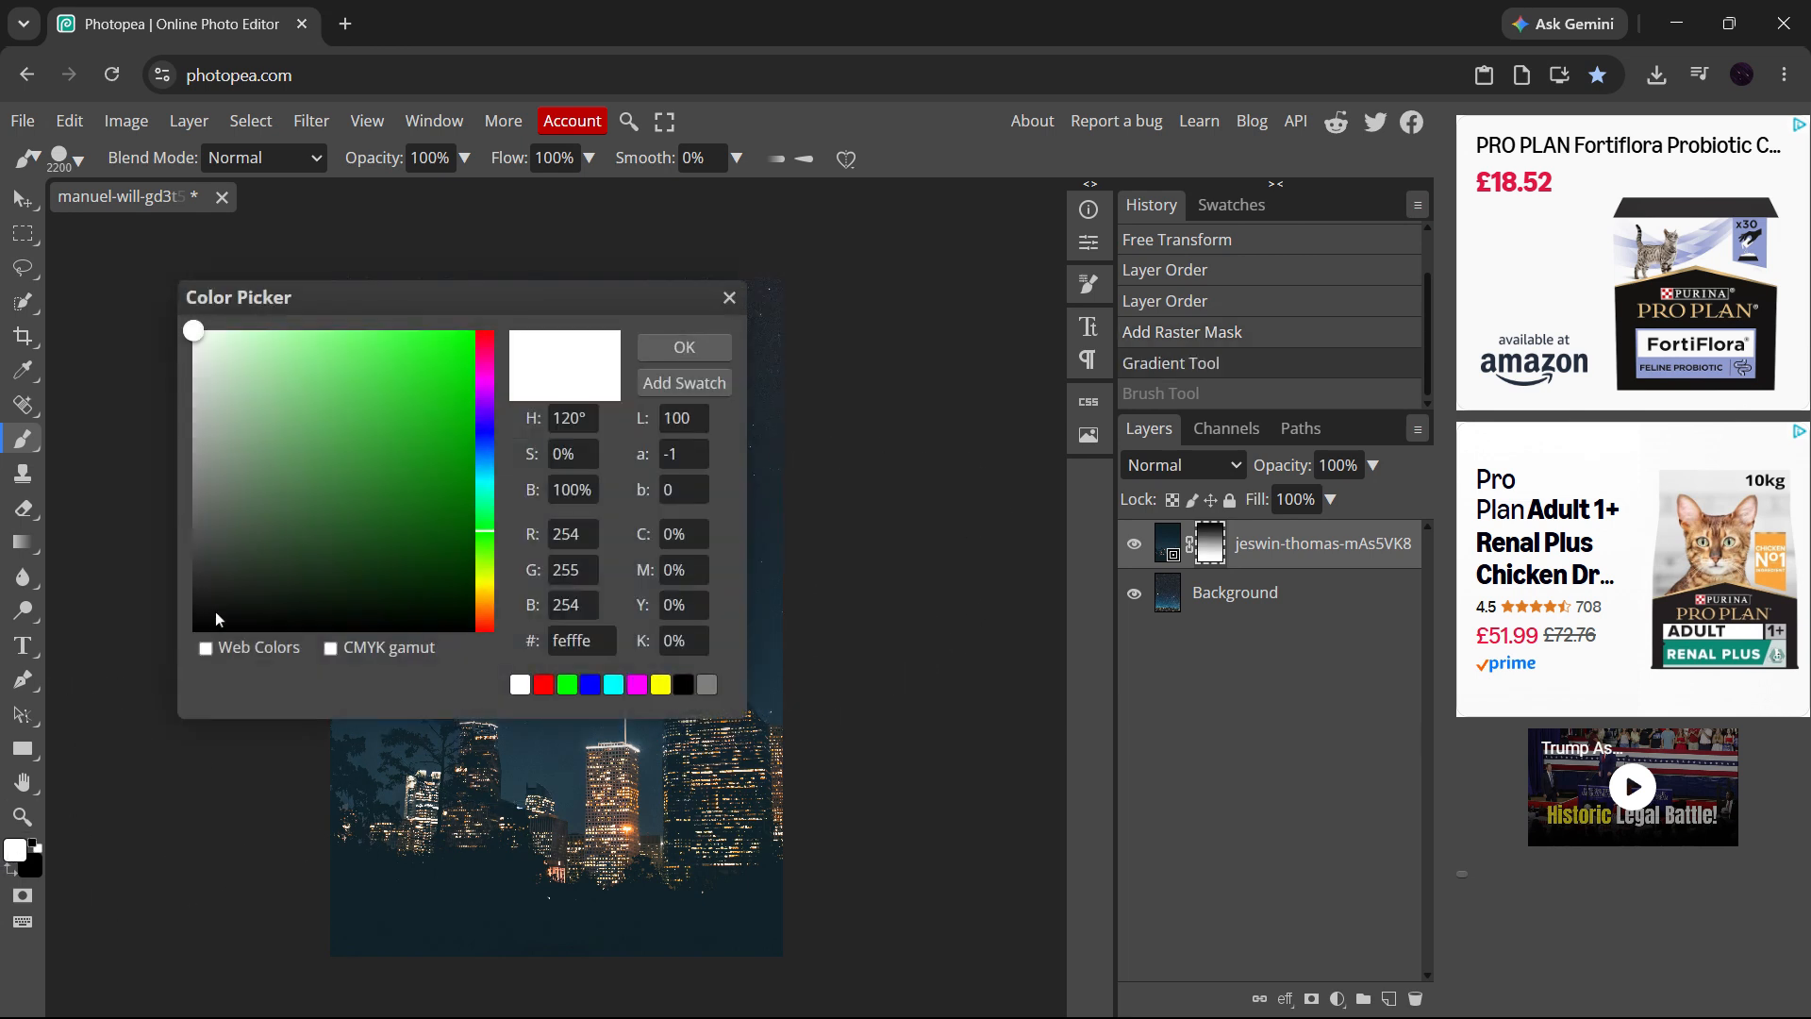
pyautogui.moveTo(215, 618); pyautogui.dragTo(192, 634)
pyautogui.click(672, 346)
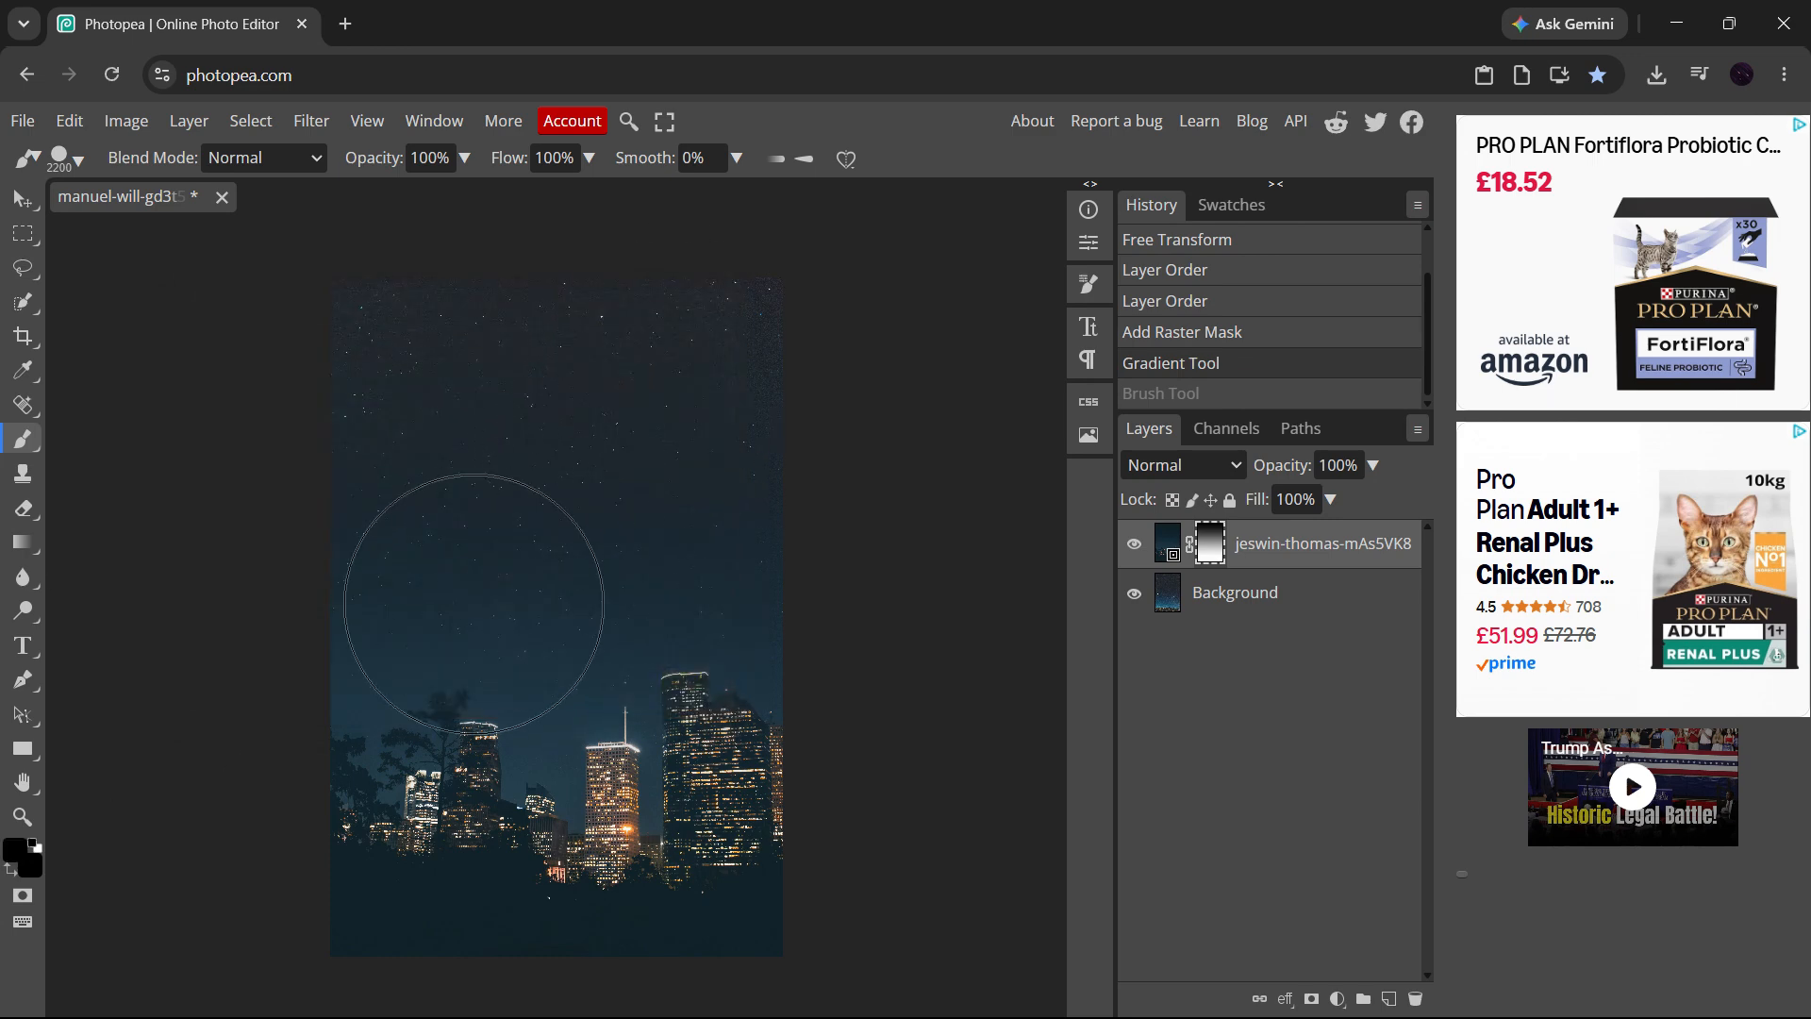
# - Try painting black on the mask over the lower and upper sky, undoing each stroke
pyautogui.moveTo(473, 604)
pyautogui.mouseDown()
pyautogui.moveTo(316, 673)
pyautogui.moveTo(403, 647)
pyautogui.moveTo(444, 586)
pyautogui.moveTo(639, 653)
pyautogui.moveTo(831, 650)
pyautogui.mouseUp()
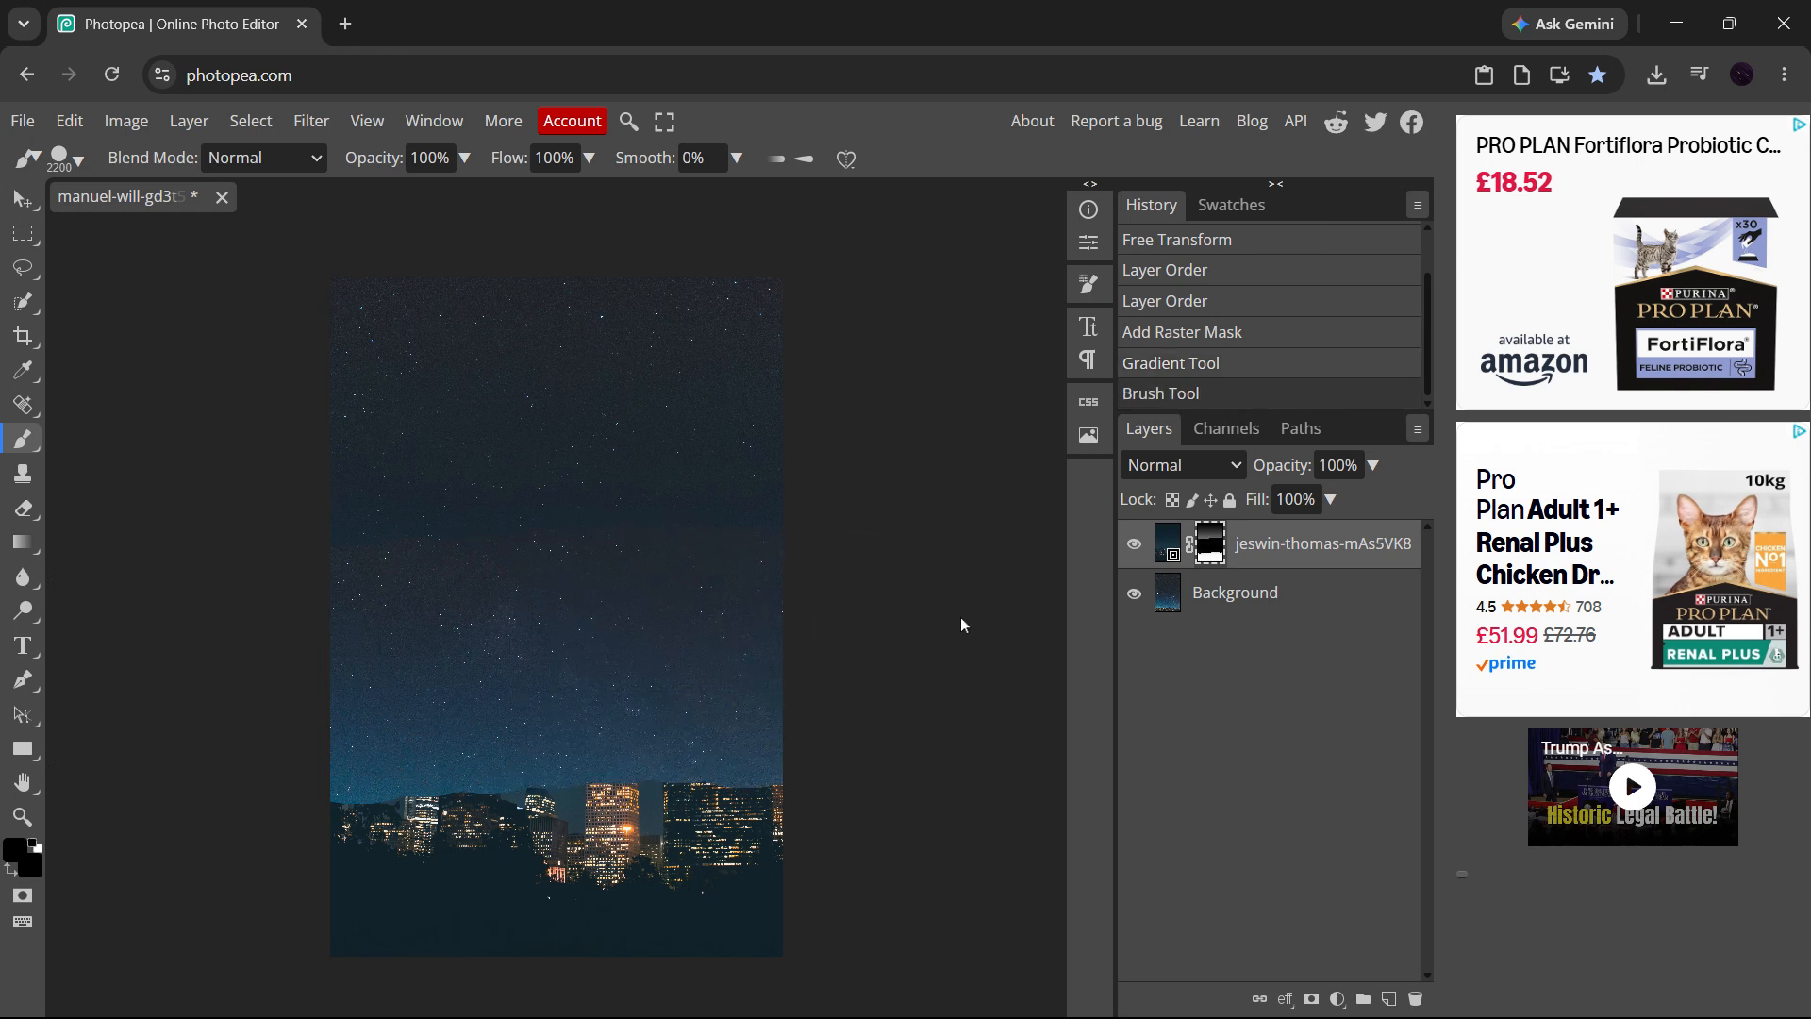
pyautogui.hotkey('ctrl', 'z')
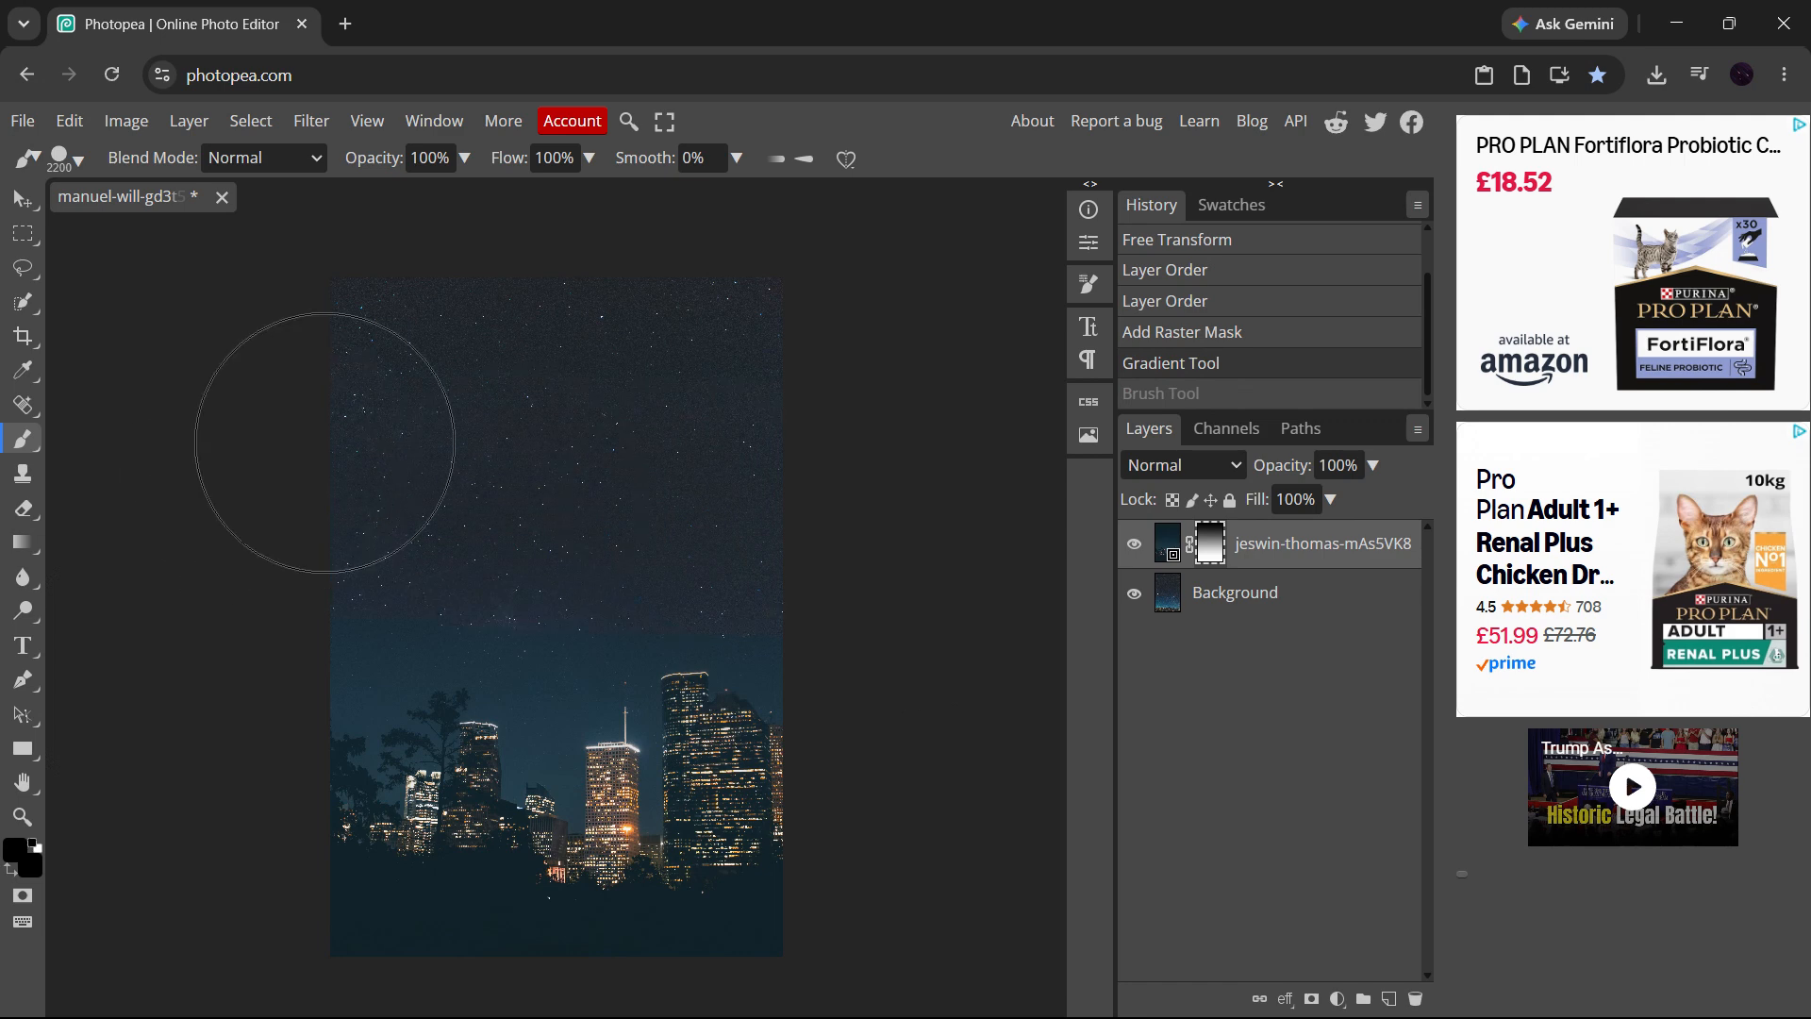
pyautogui.moveTo(326, 443)
pyautogui.mouseDown()
pyautogui.moveTo(413, 271)
pyautogui.moveTo(670, 332)
pyautogui.mouseUp()
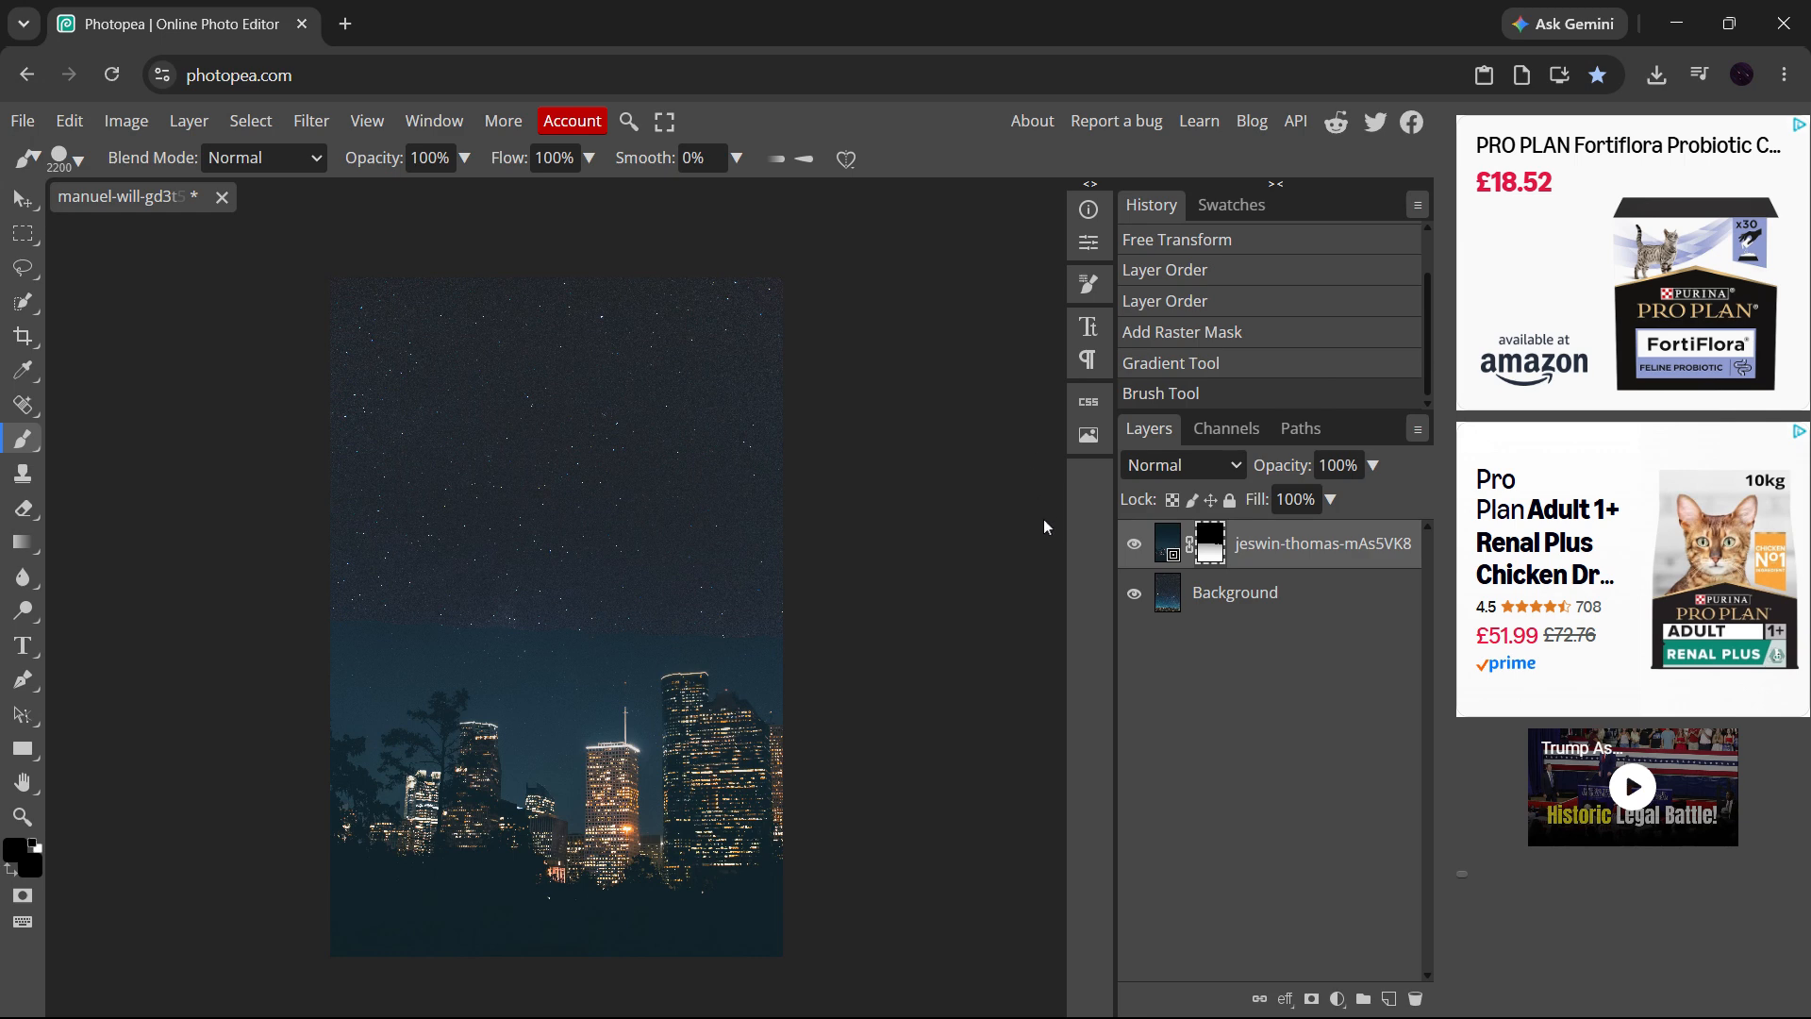
pyautogui.hotkey('ctrl', 'z')
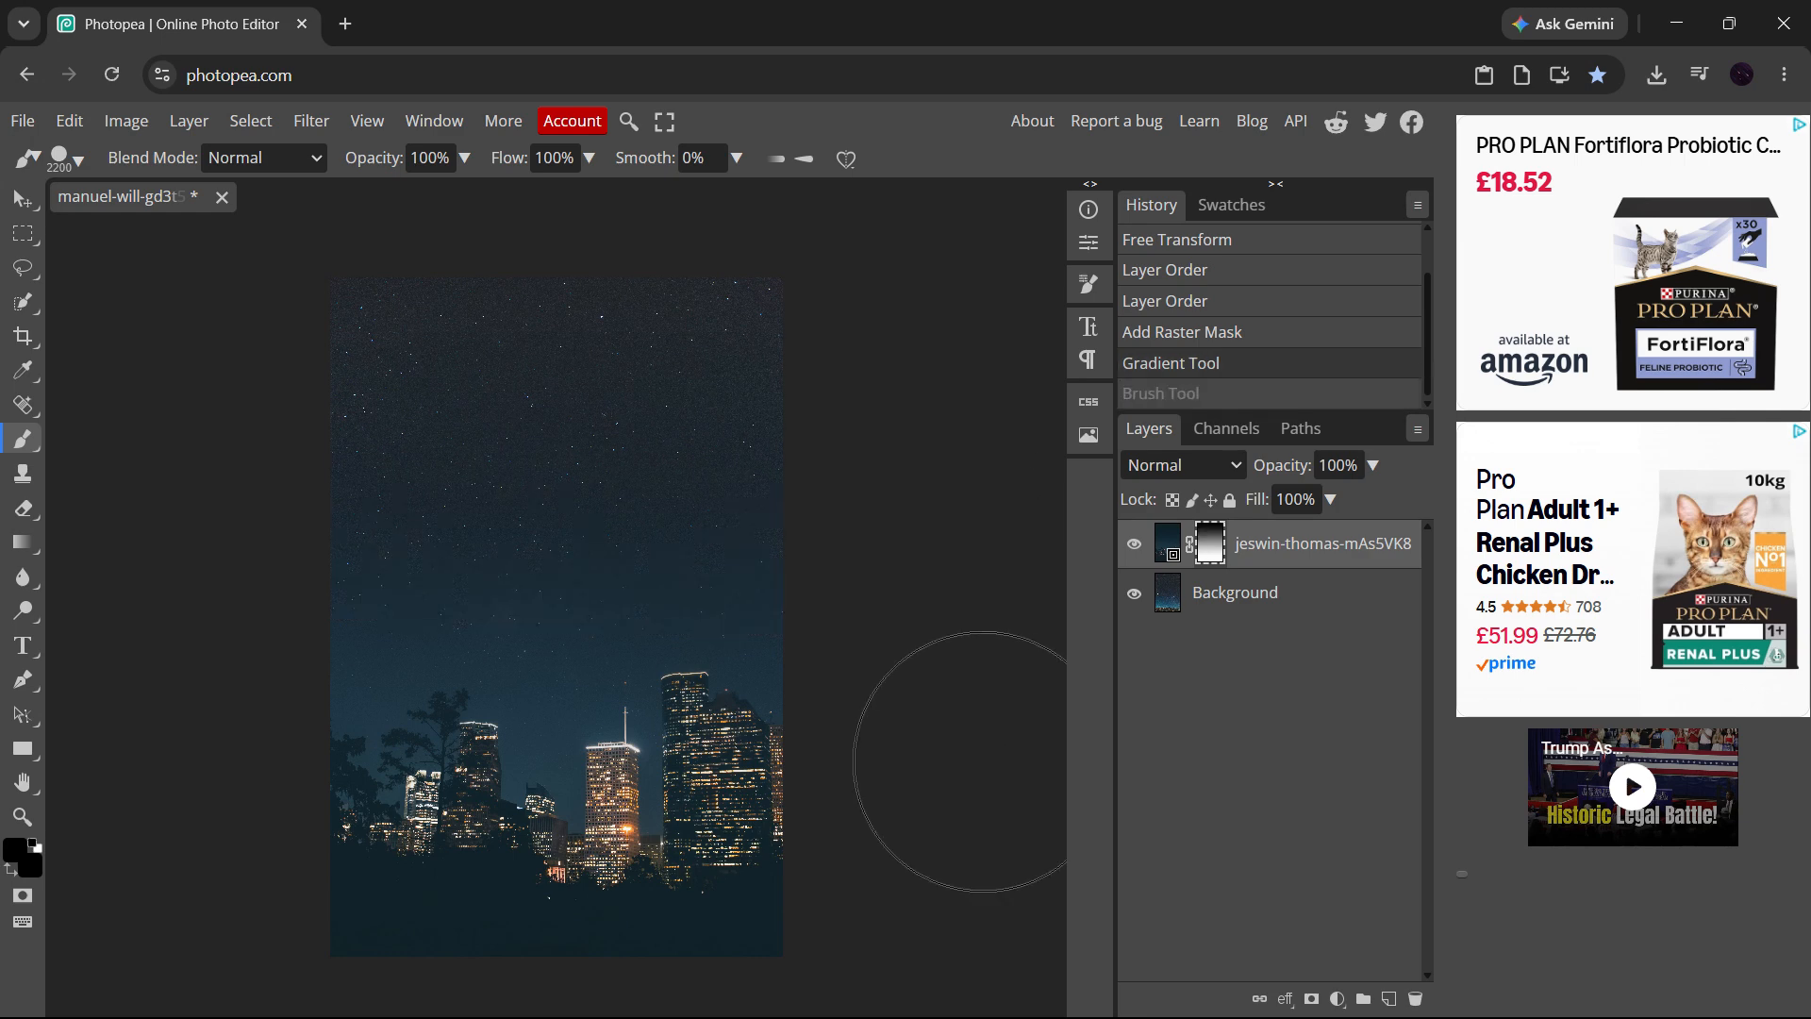
pyautogui.press('v')
pyautogui.click(761, 779)
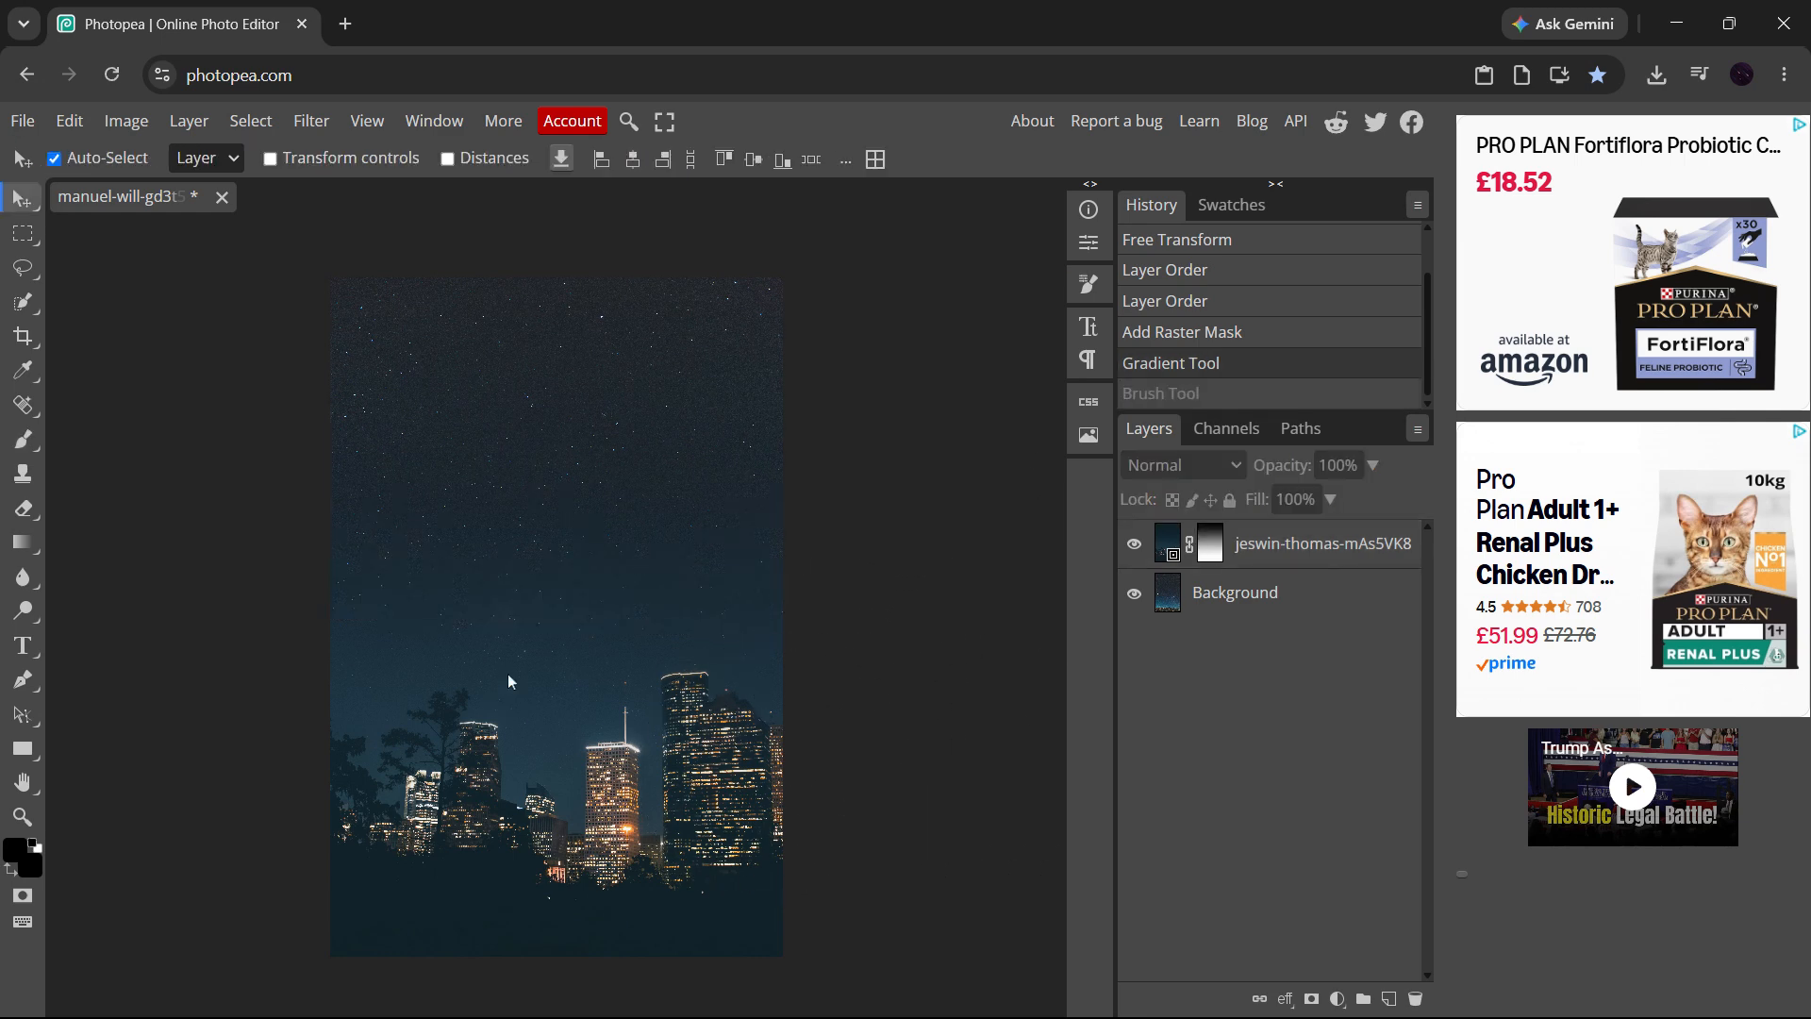
pyautogui.scroll(4, 507, 674)
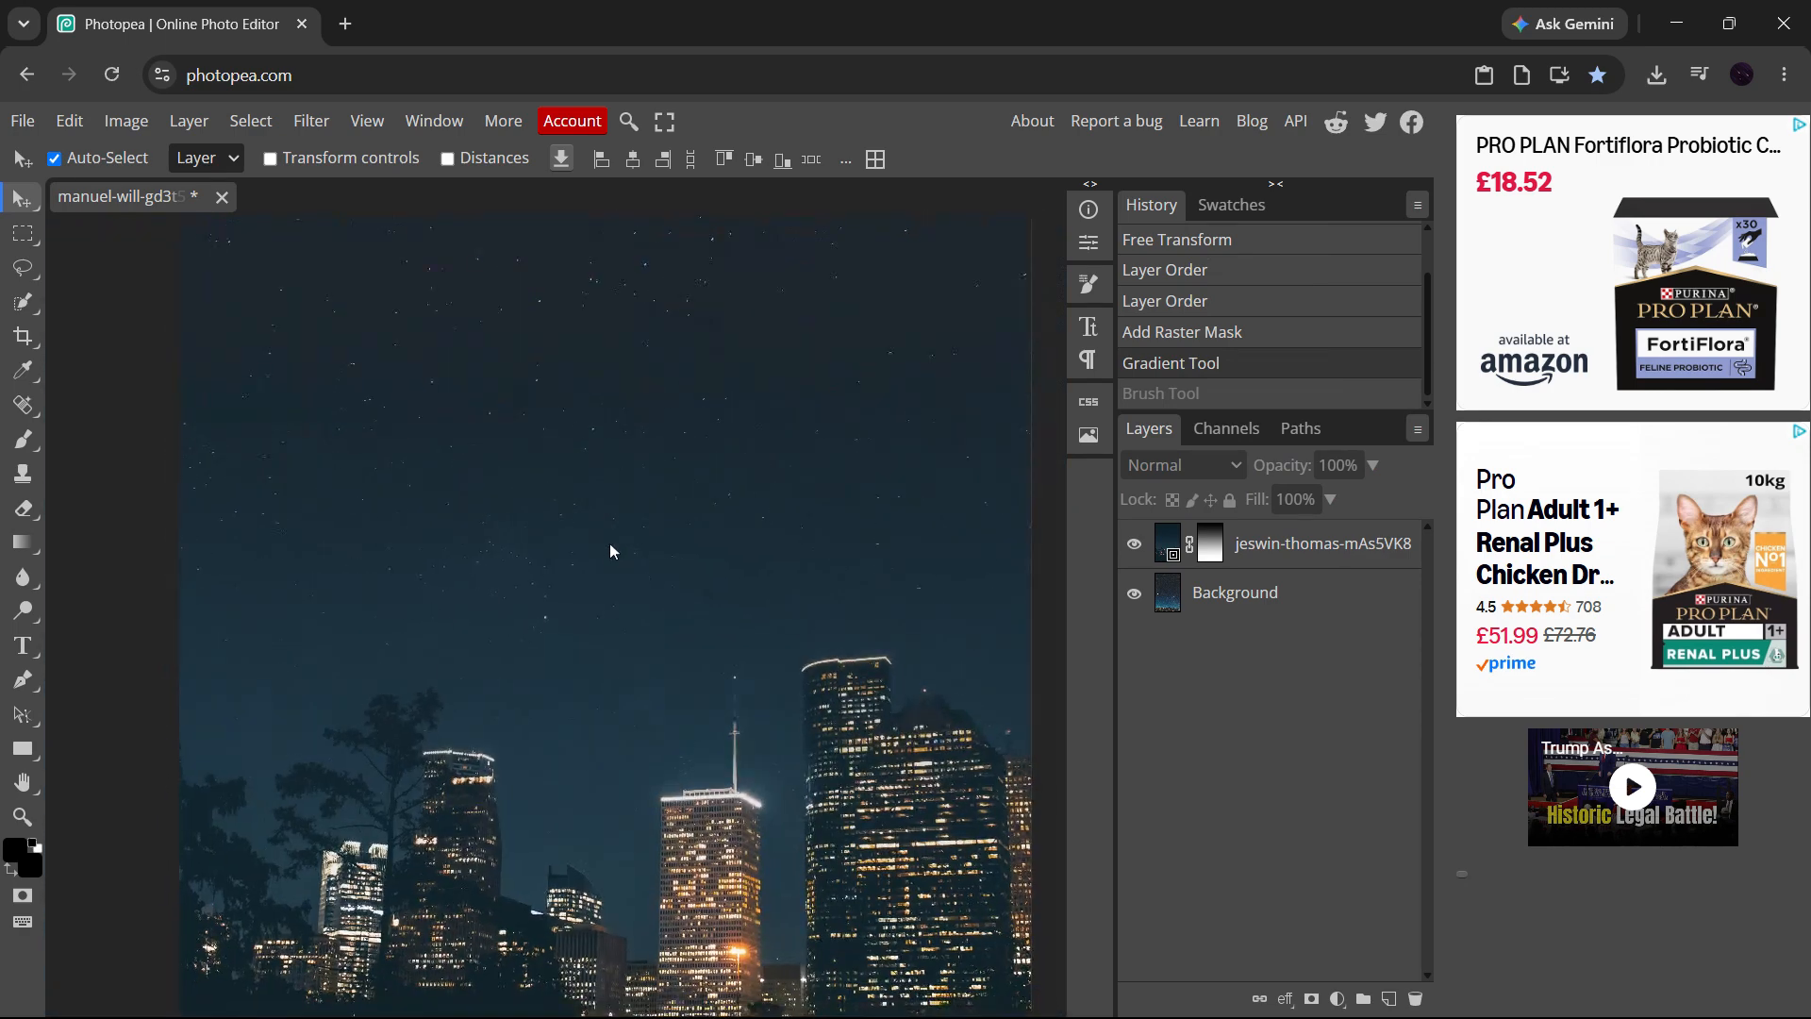
pyautogui.scroll(-4, 610, 545)
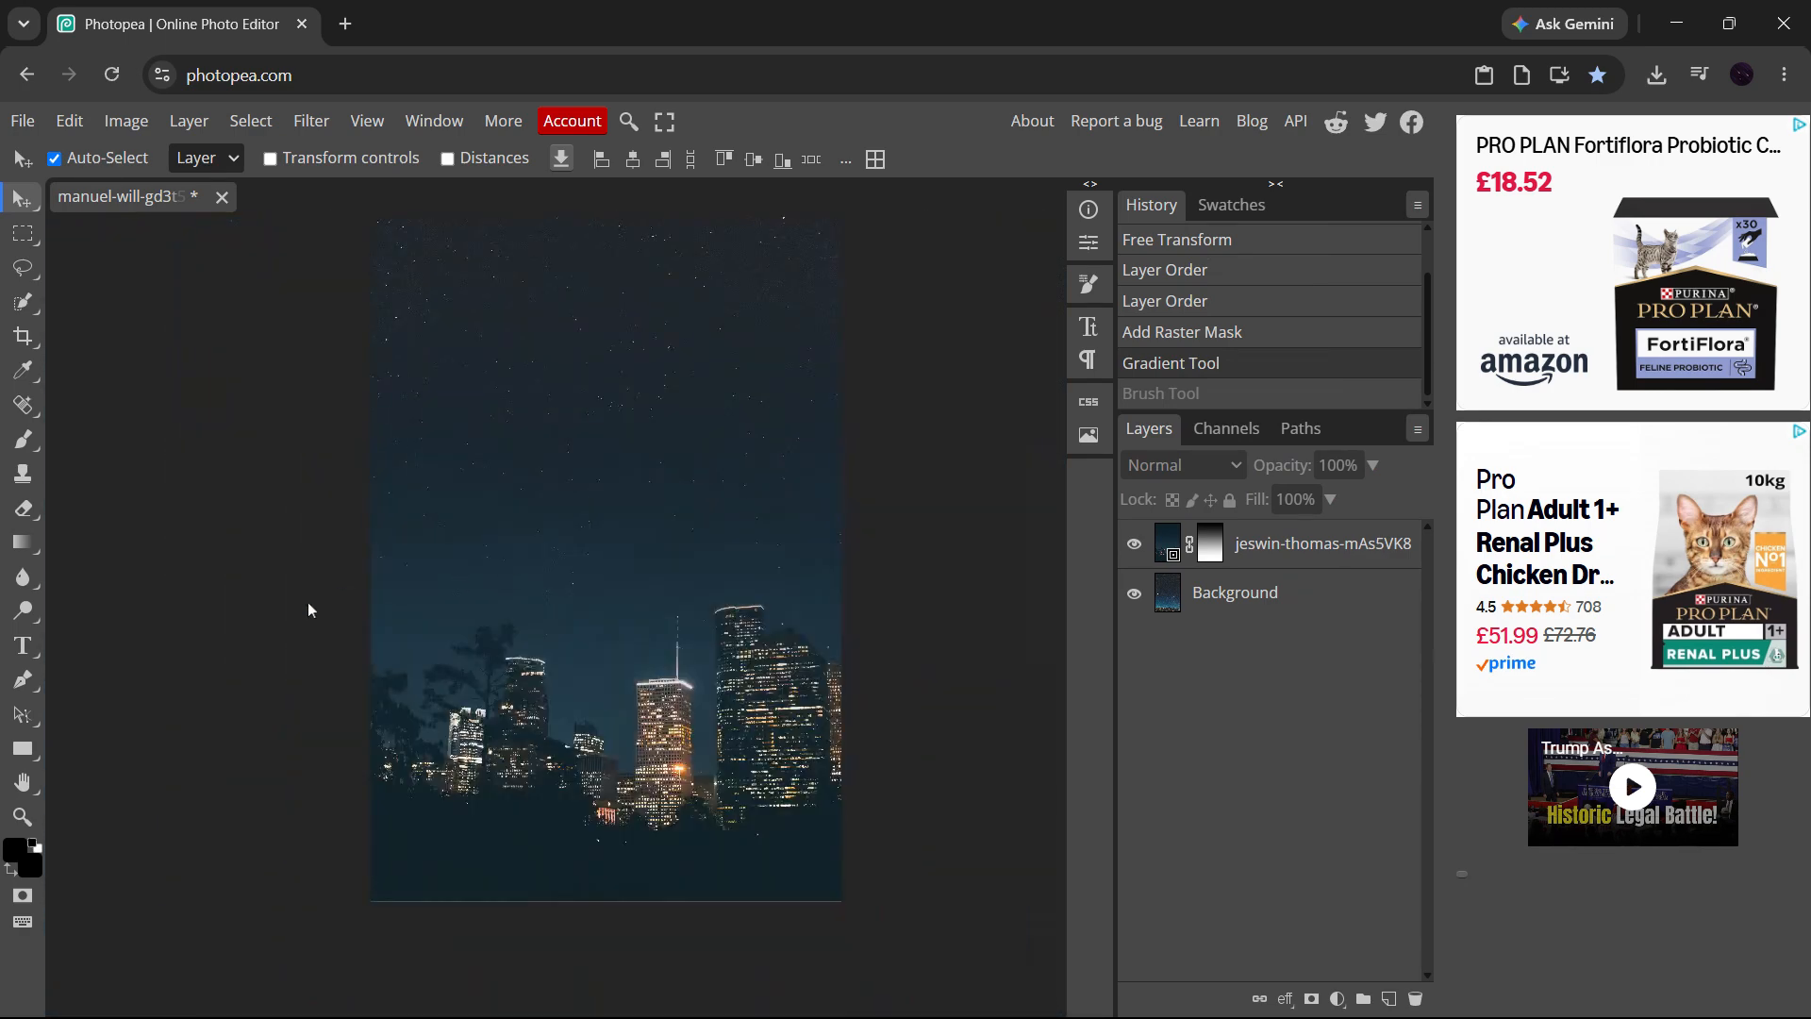
# - Activate the Brush tool and reduce the brush size to 500 px
pyautogui.click(22, 442)
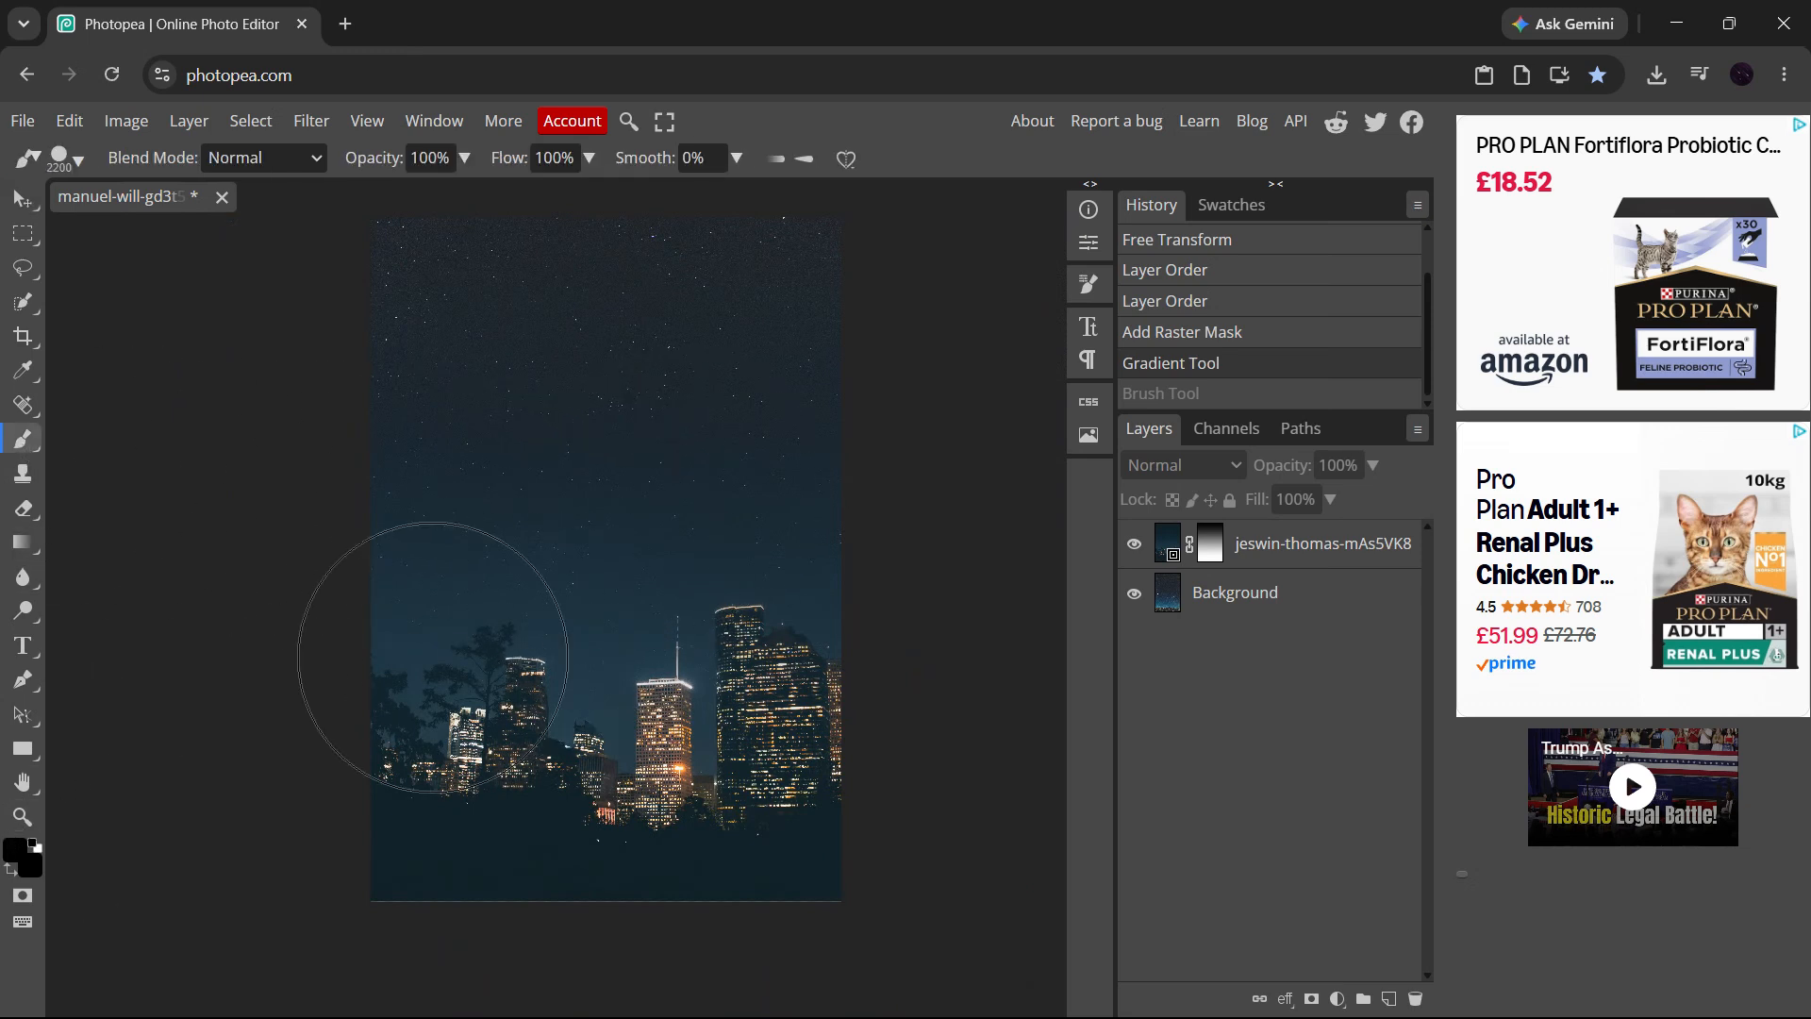
pyautogui.scroll(3, 415, 666)
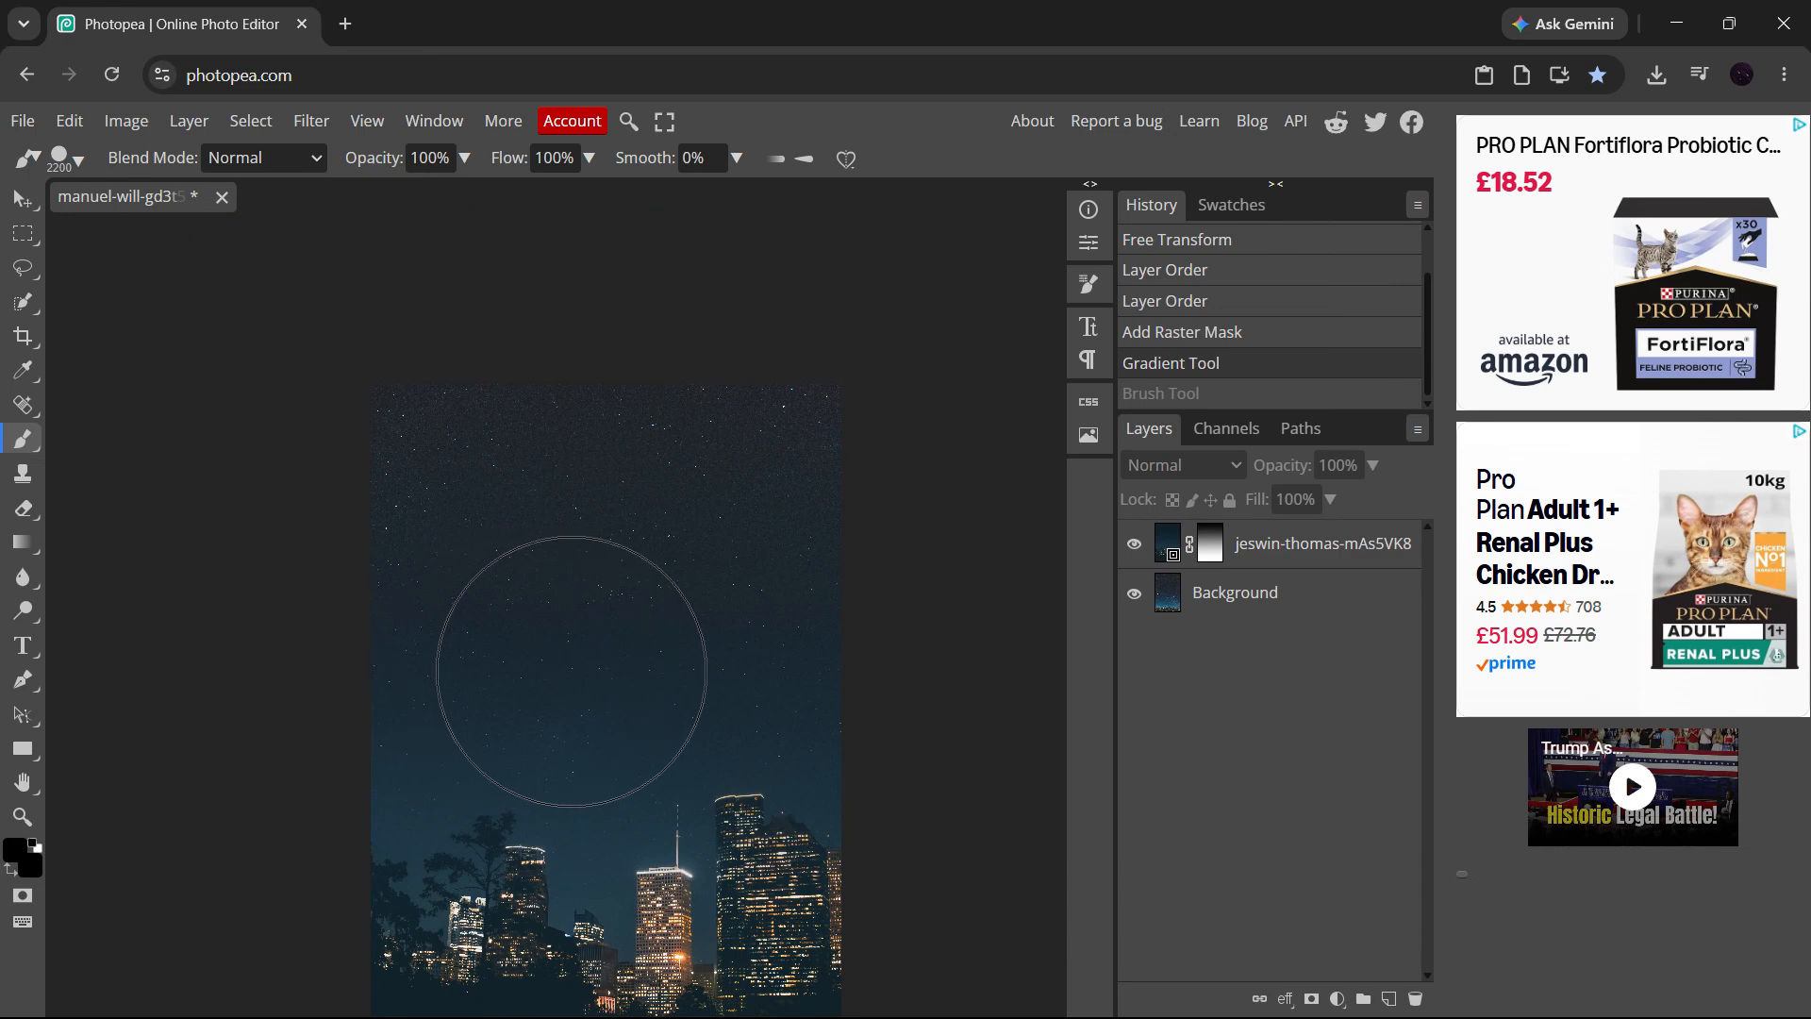
pyautogui.press('[')
pyautogui.press('[')
pyautogui.press('[')
pyautogui.press('[')
pyautogui.press('[')
pyautogui.press('[')
pyautogui.press('[')
pyautogui.press('[')
pyautogui.press('[')
pyautogui.press('[')
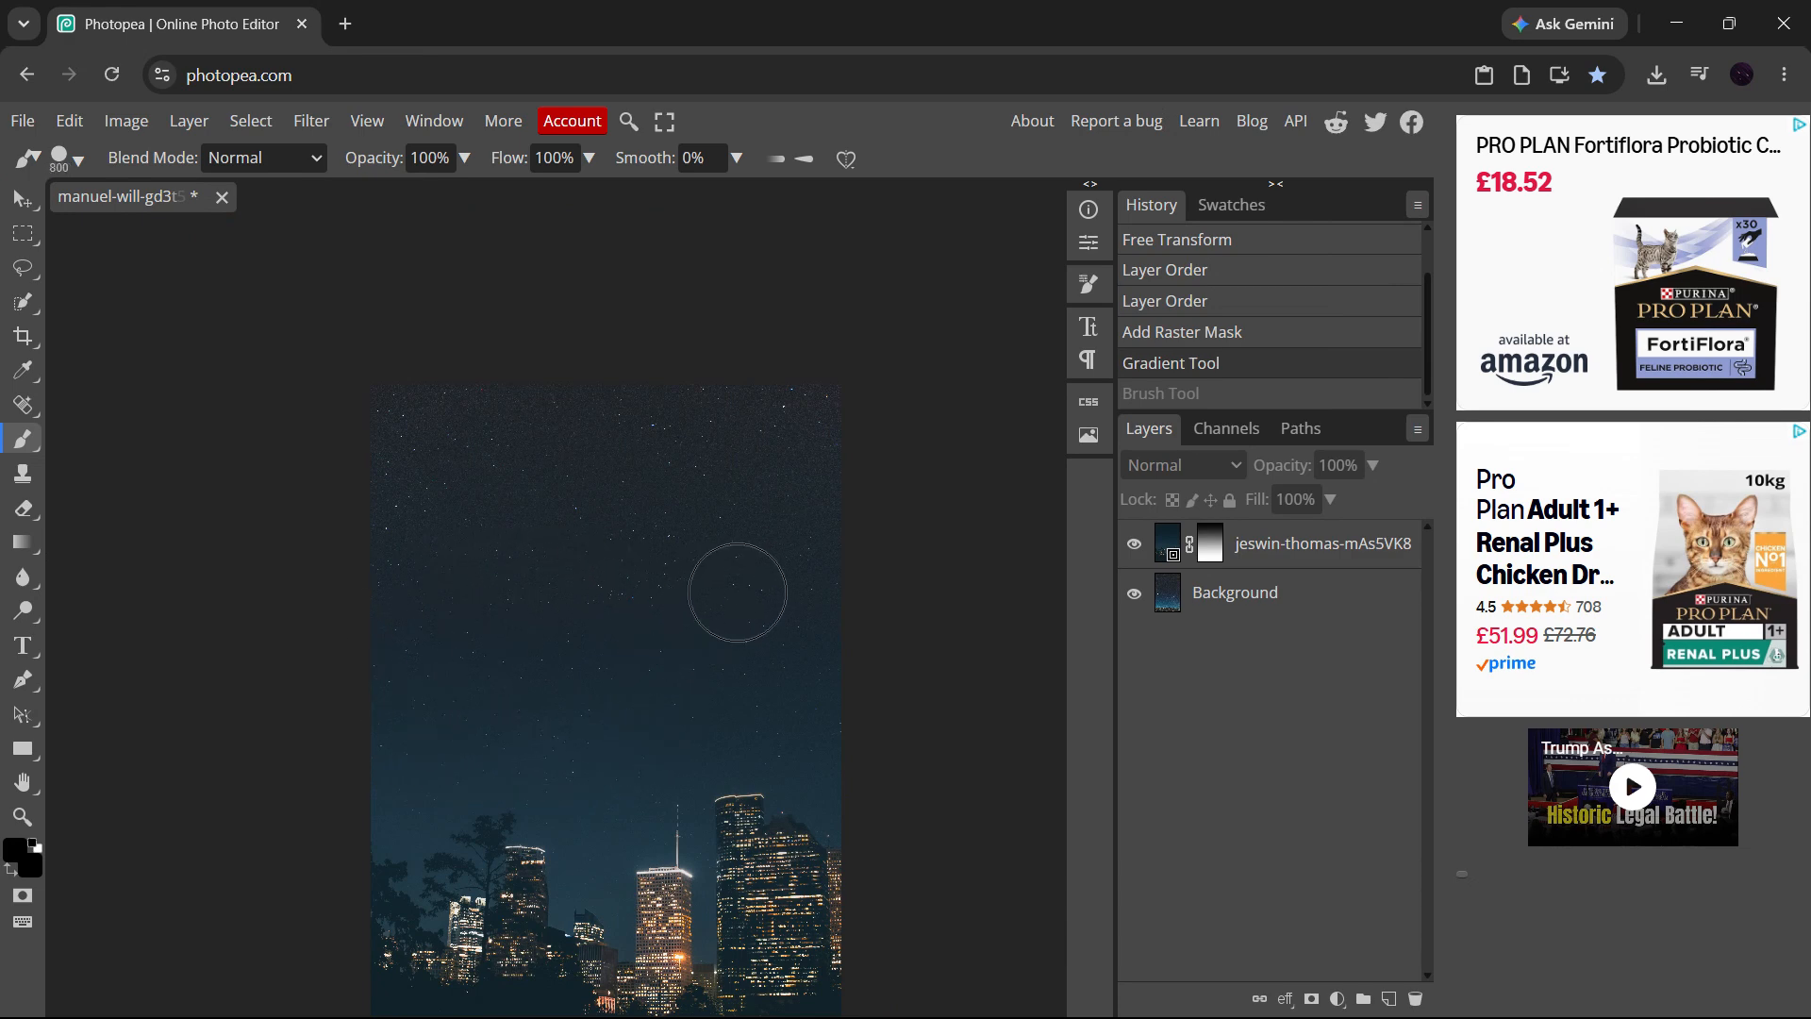
pyautogui.press('[')
pyautogui.press('[')
pyautogui.press('[')
# - Soften the brush by setting its hardness to 0%
pyautogui.rightClick(788, 587)
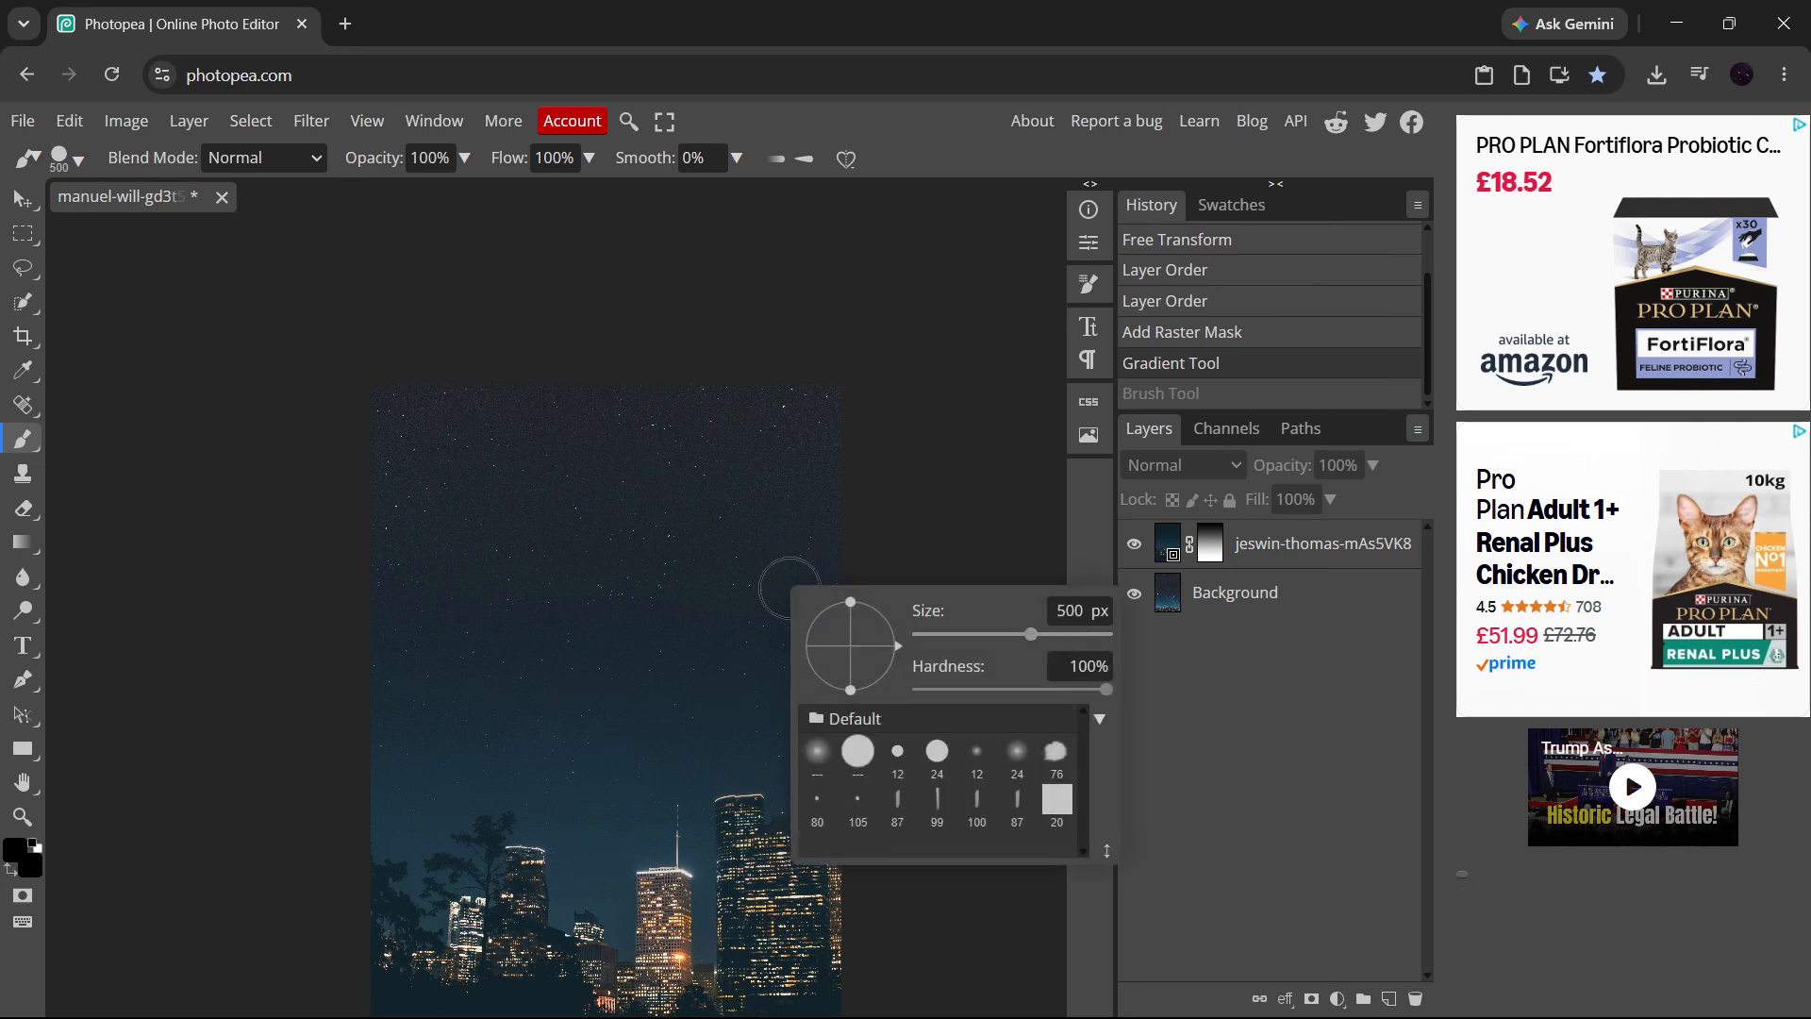
pyautogui.hotkey('shift', '[')
pyautogui.hotkey('shift', '[')
pyautogui.hotkey('shift', '[')
pyautogui.hotkey('shift', '[')
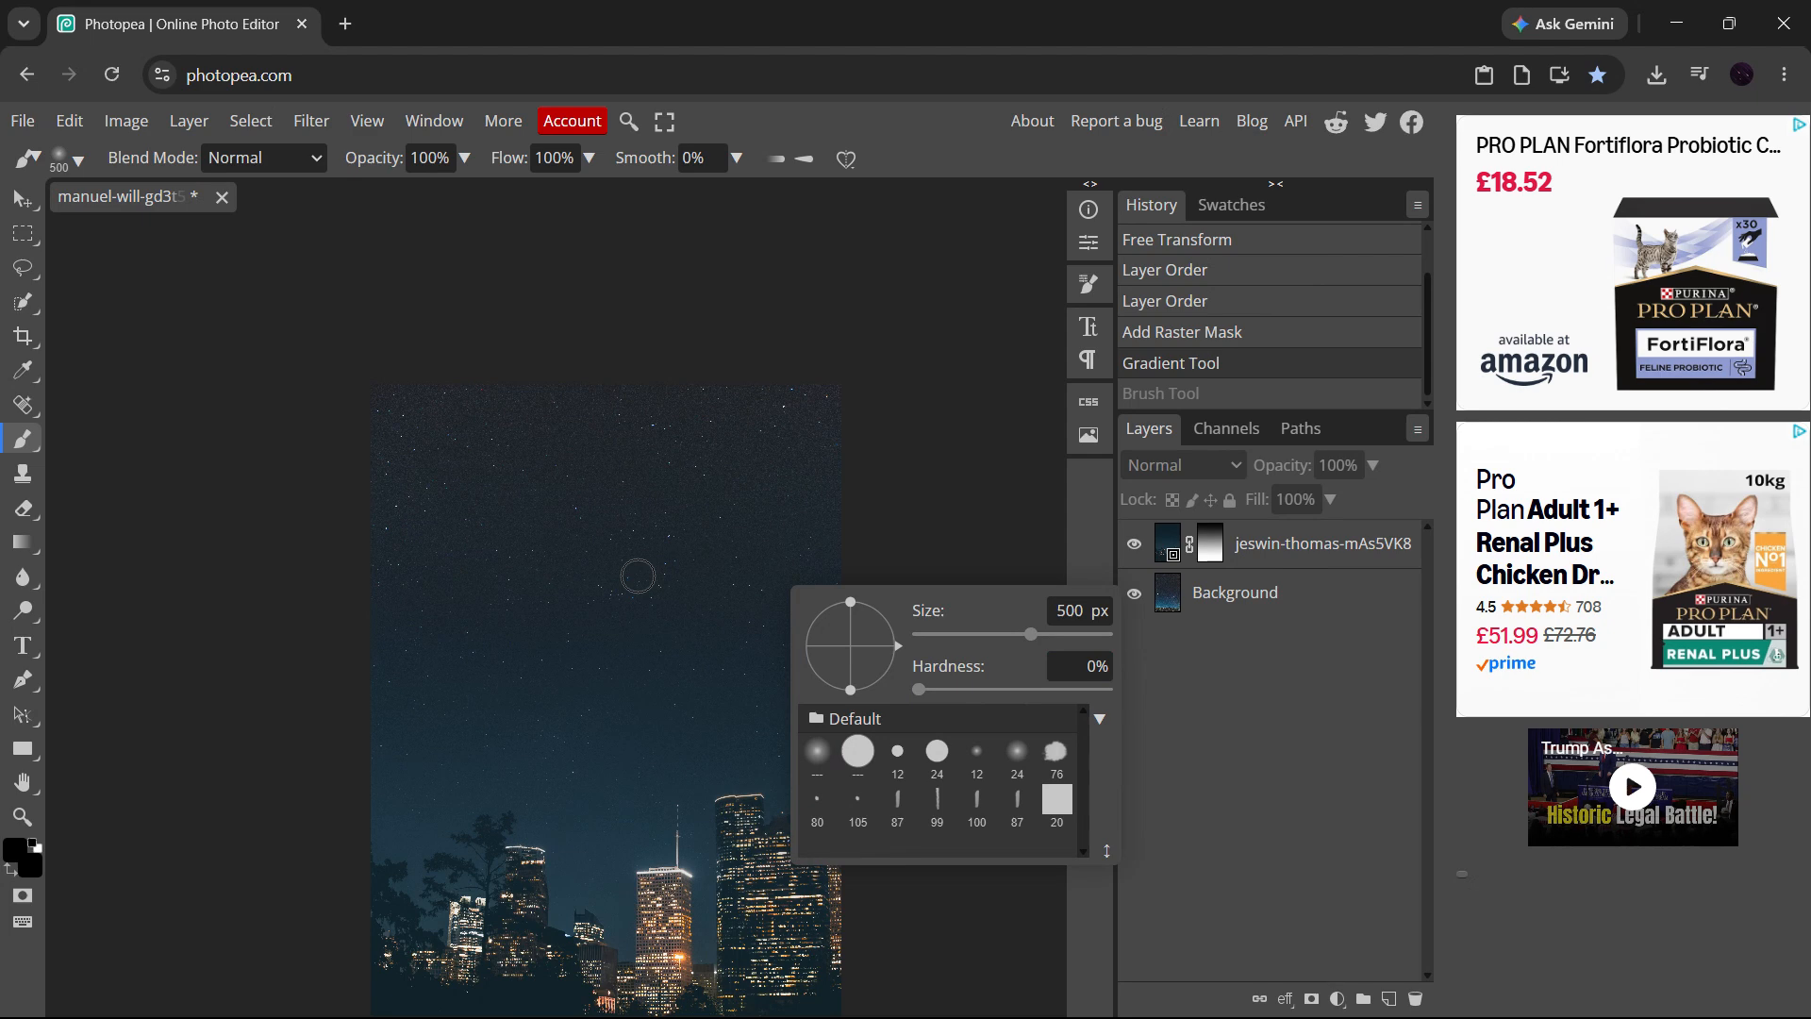
# - Enlarge the brush to 1800 px and paint black on the city layer's mask over the sky just above the buildings
pyautogui.click(1210, 545)
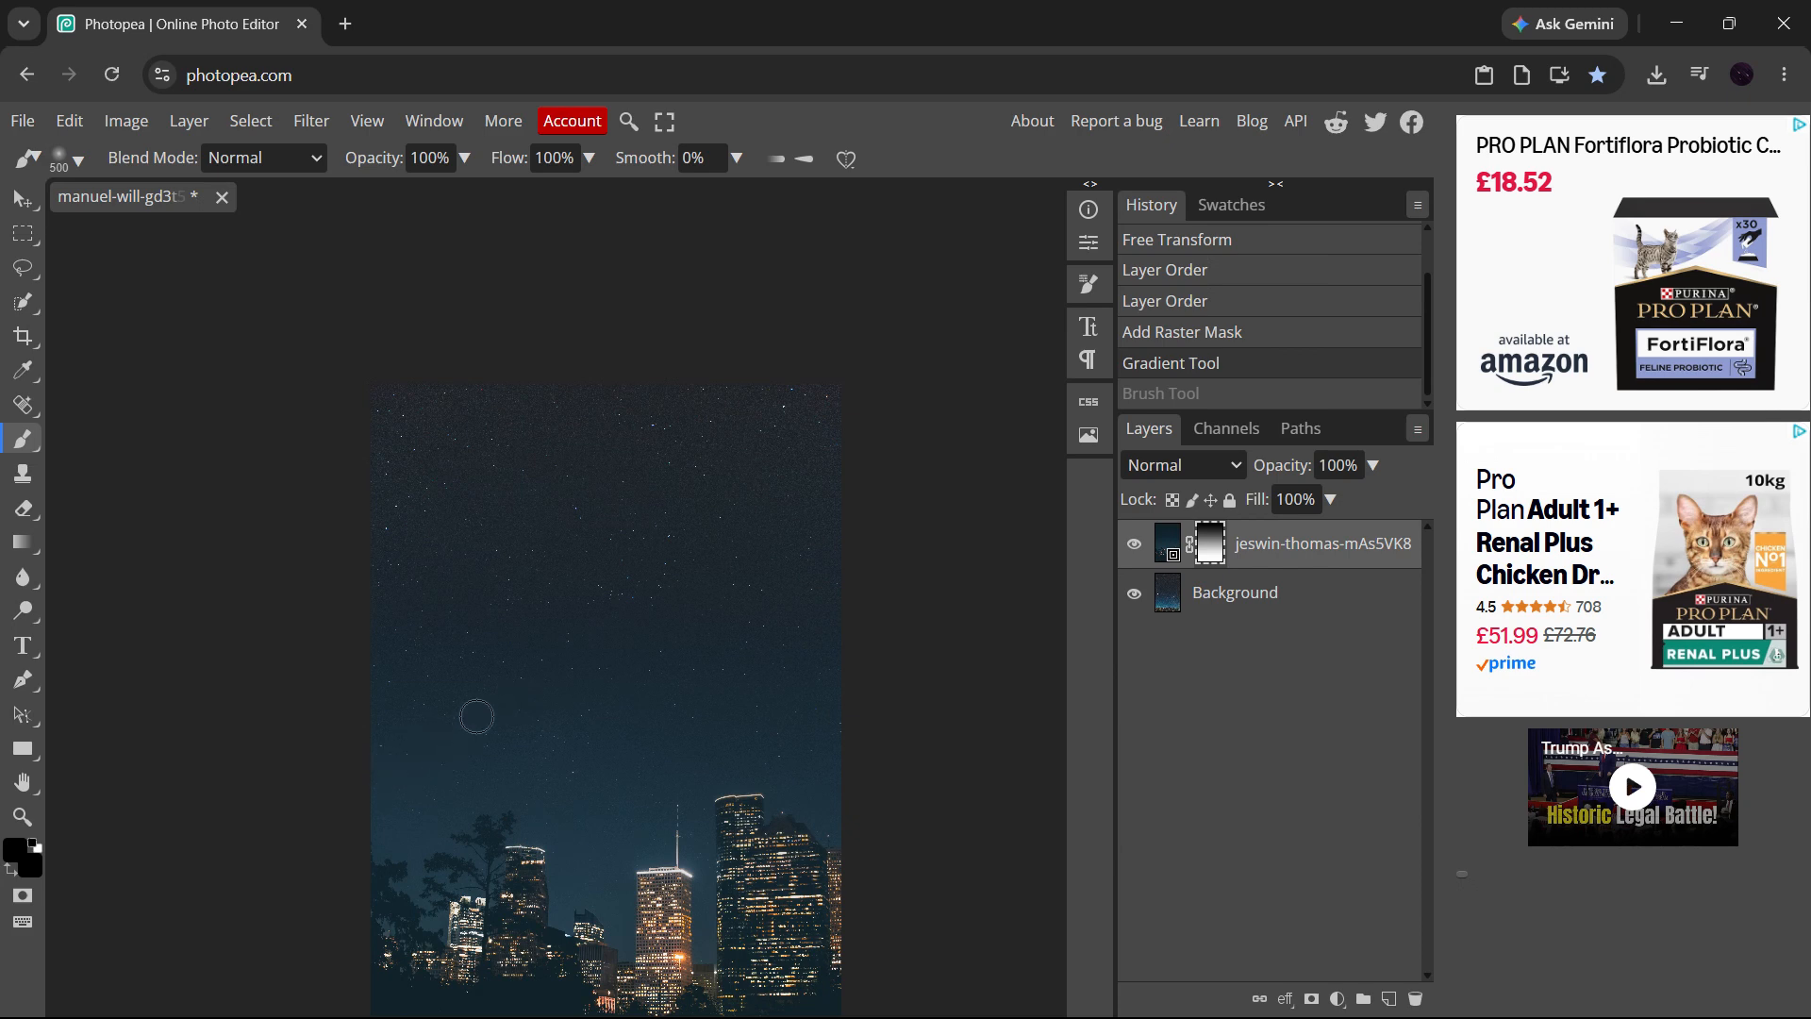
pyautogui.press(']')
pyautogui.press(']')
pyautogui.press(']')
pyautogui.hotkey('ctrl', 'shift', 'z')
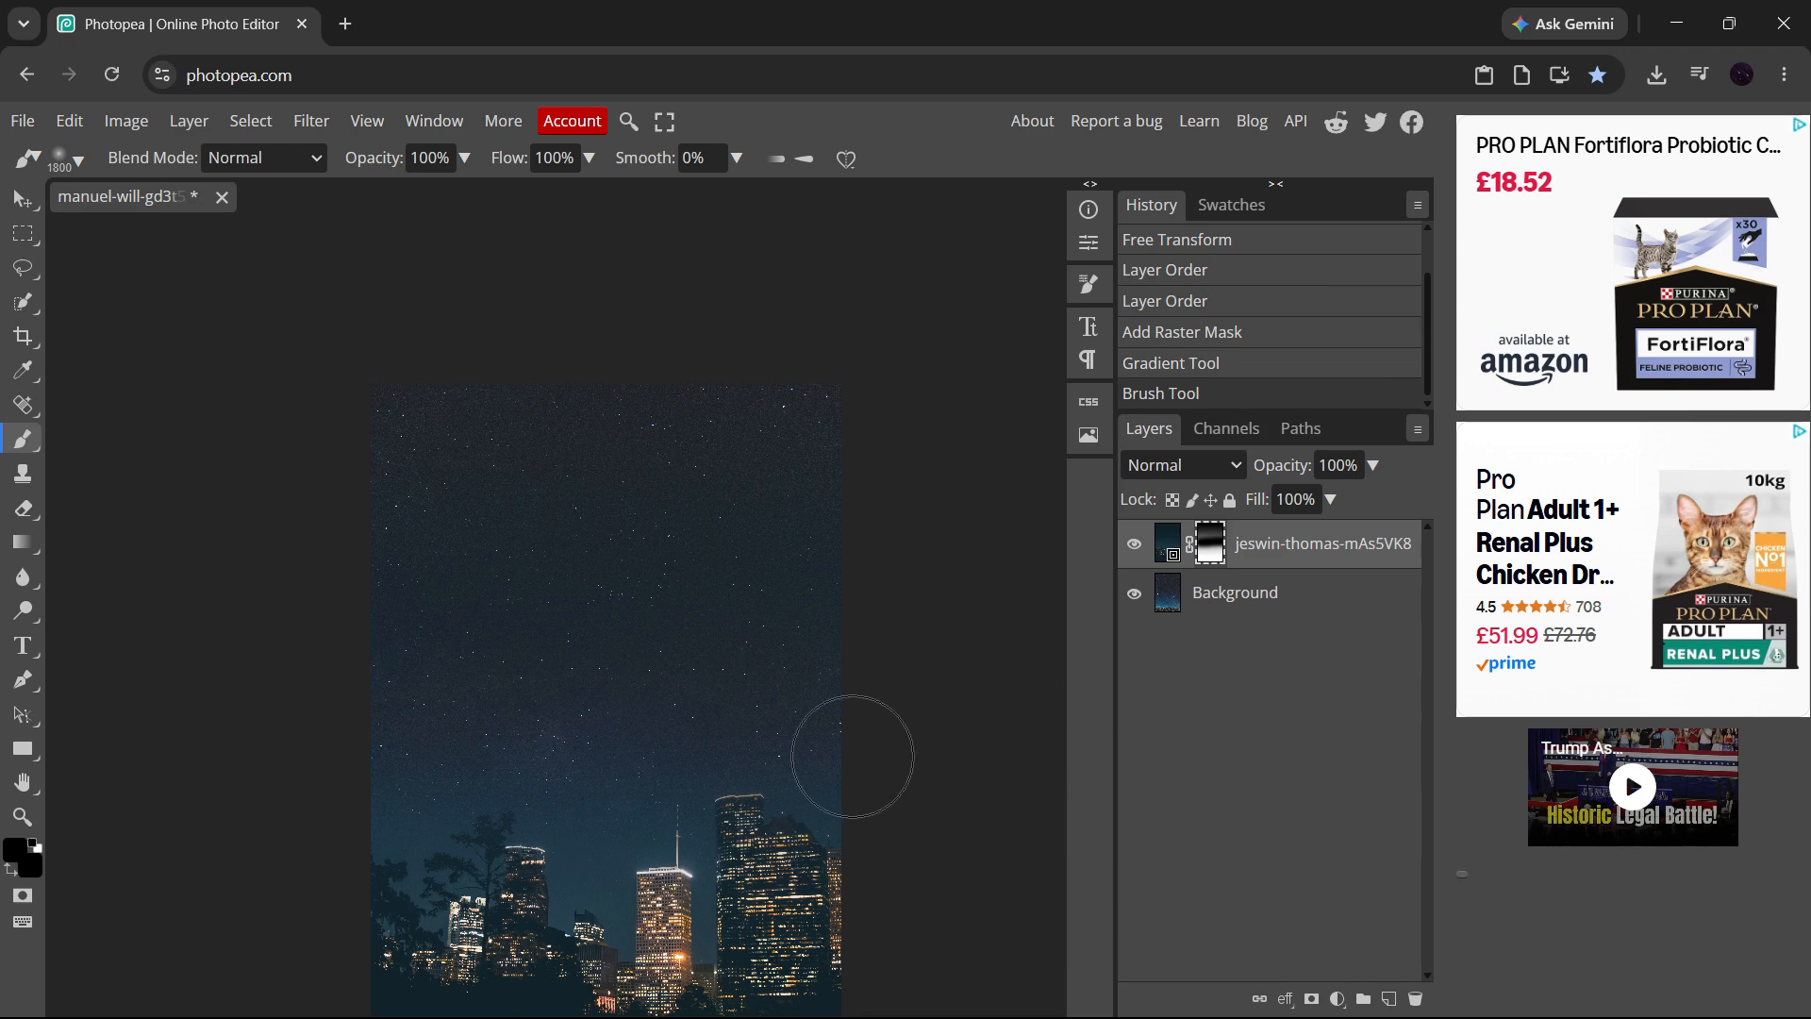
pyautogui.hotkey('ctrl', '0')
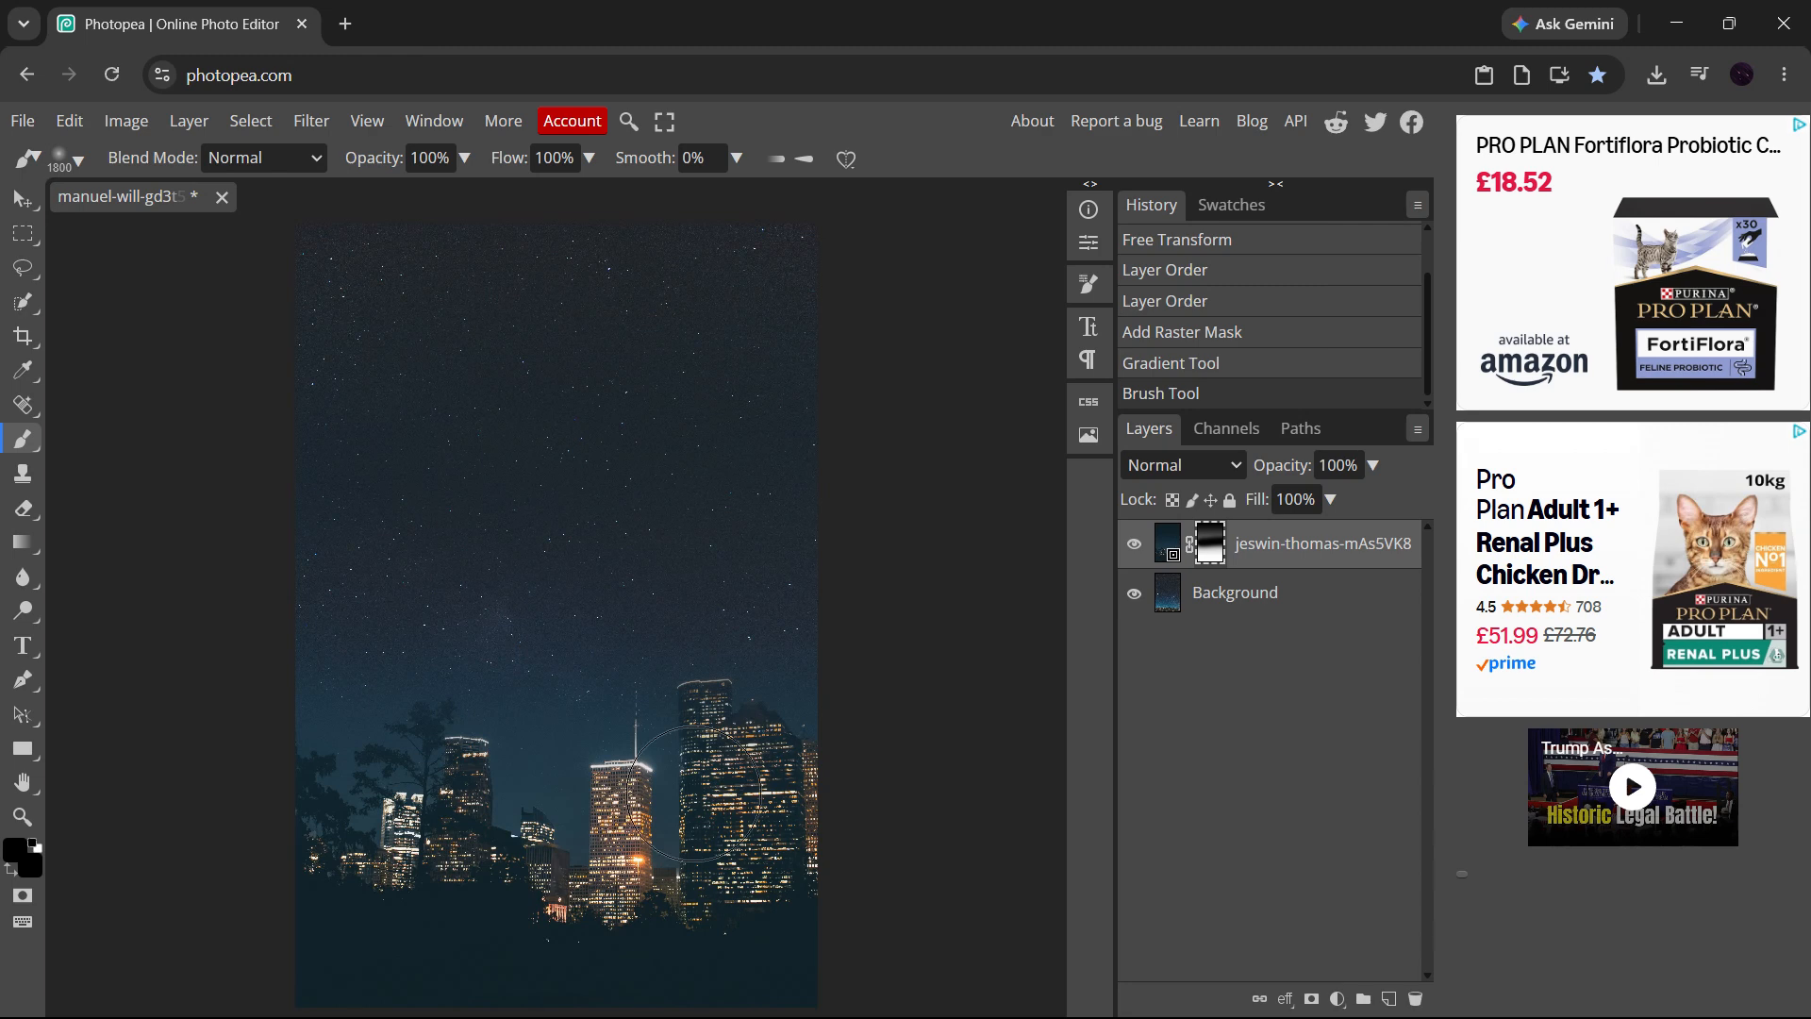
pyautogui.scroll(5, 528, 754)
pyautogui.scroll(2, 699, 715)
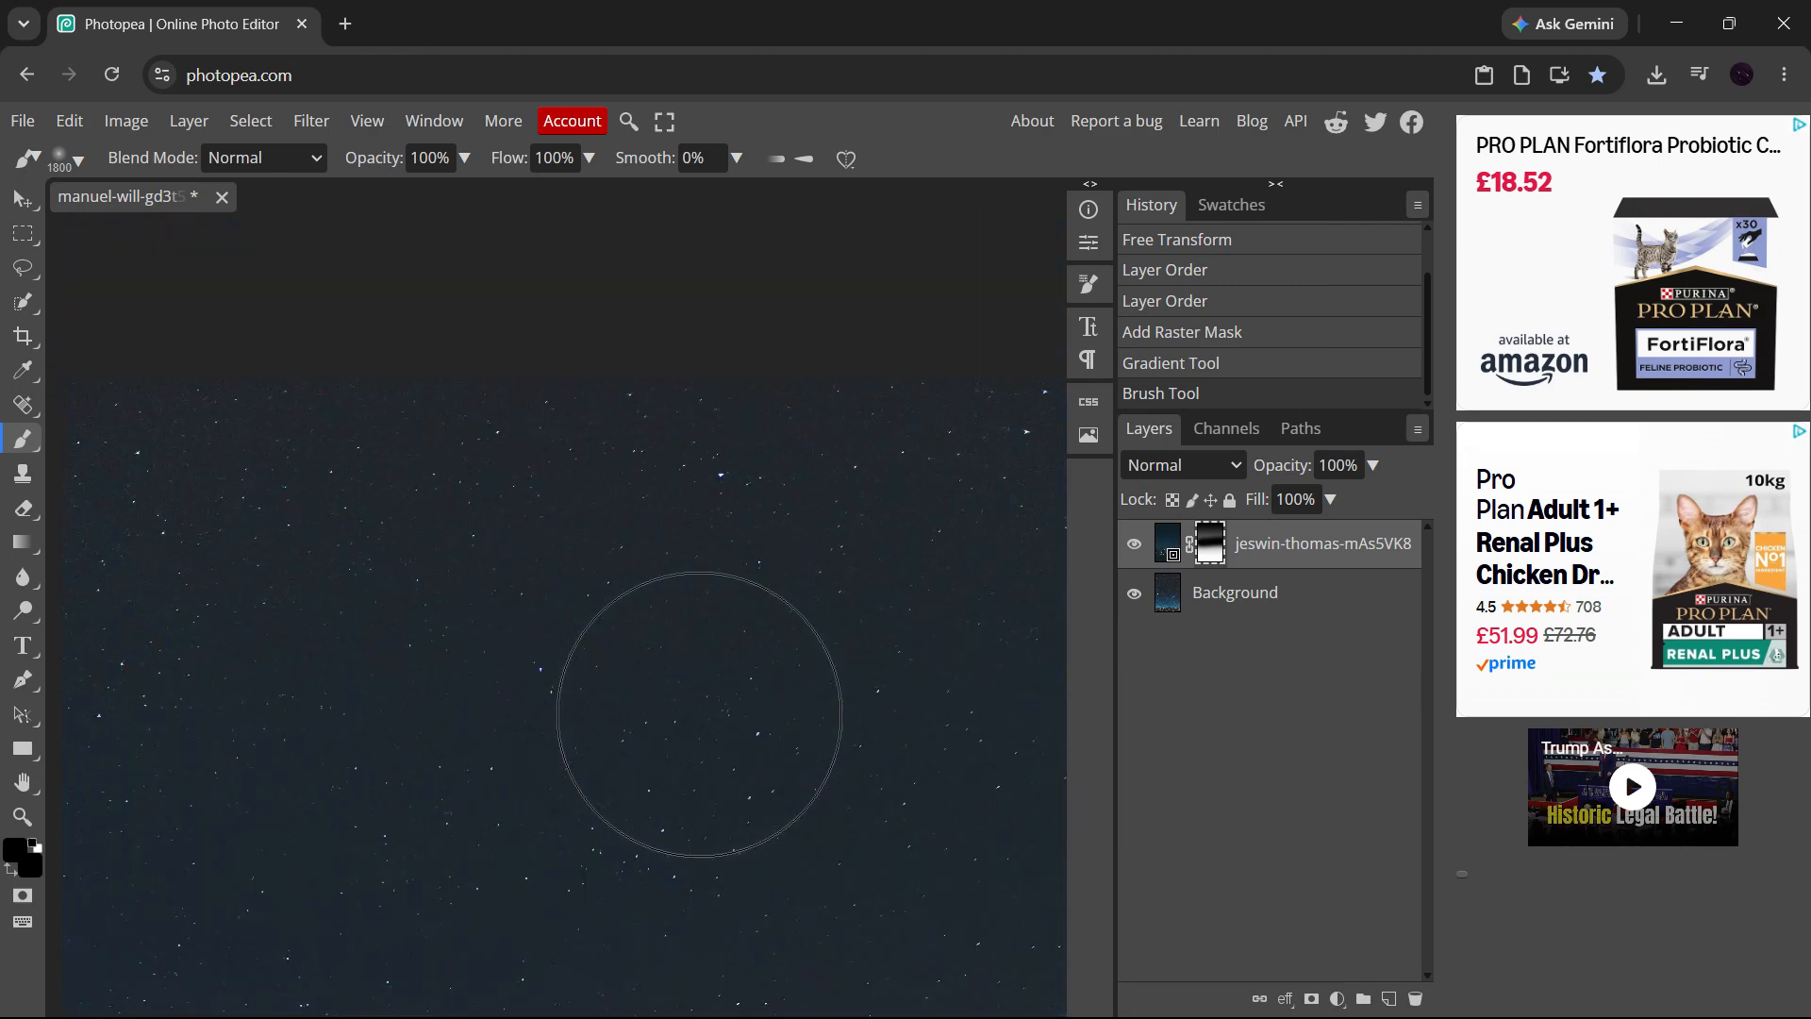
pyautogui.scroll(-8, 699, 715)
pyautogui.hotkey('ctrl', '0')
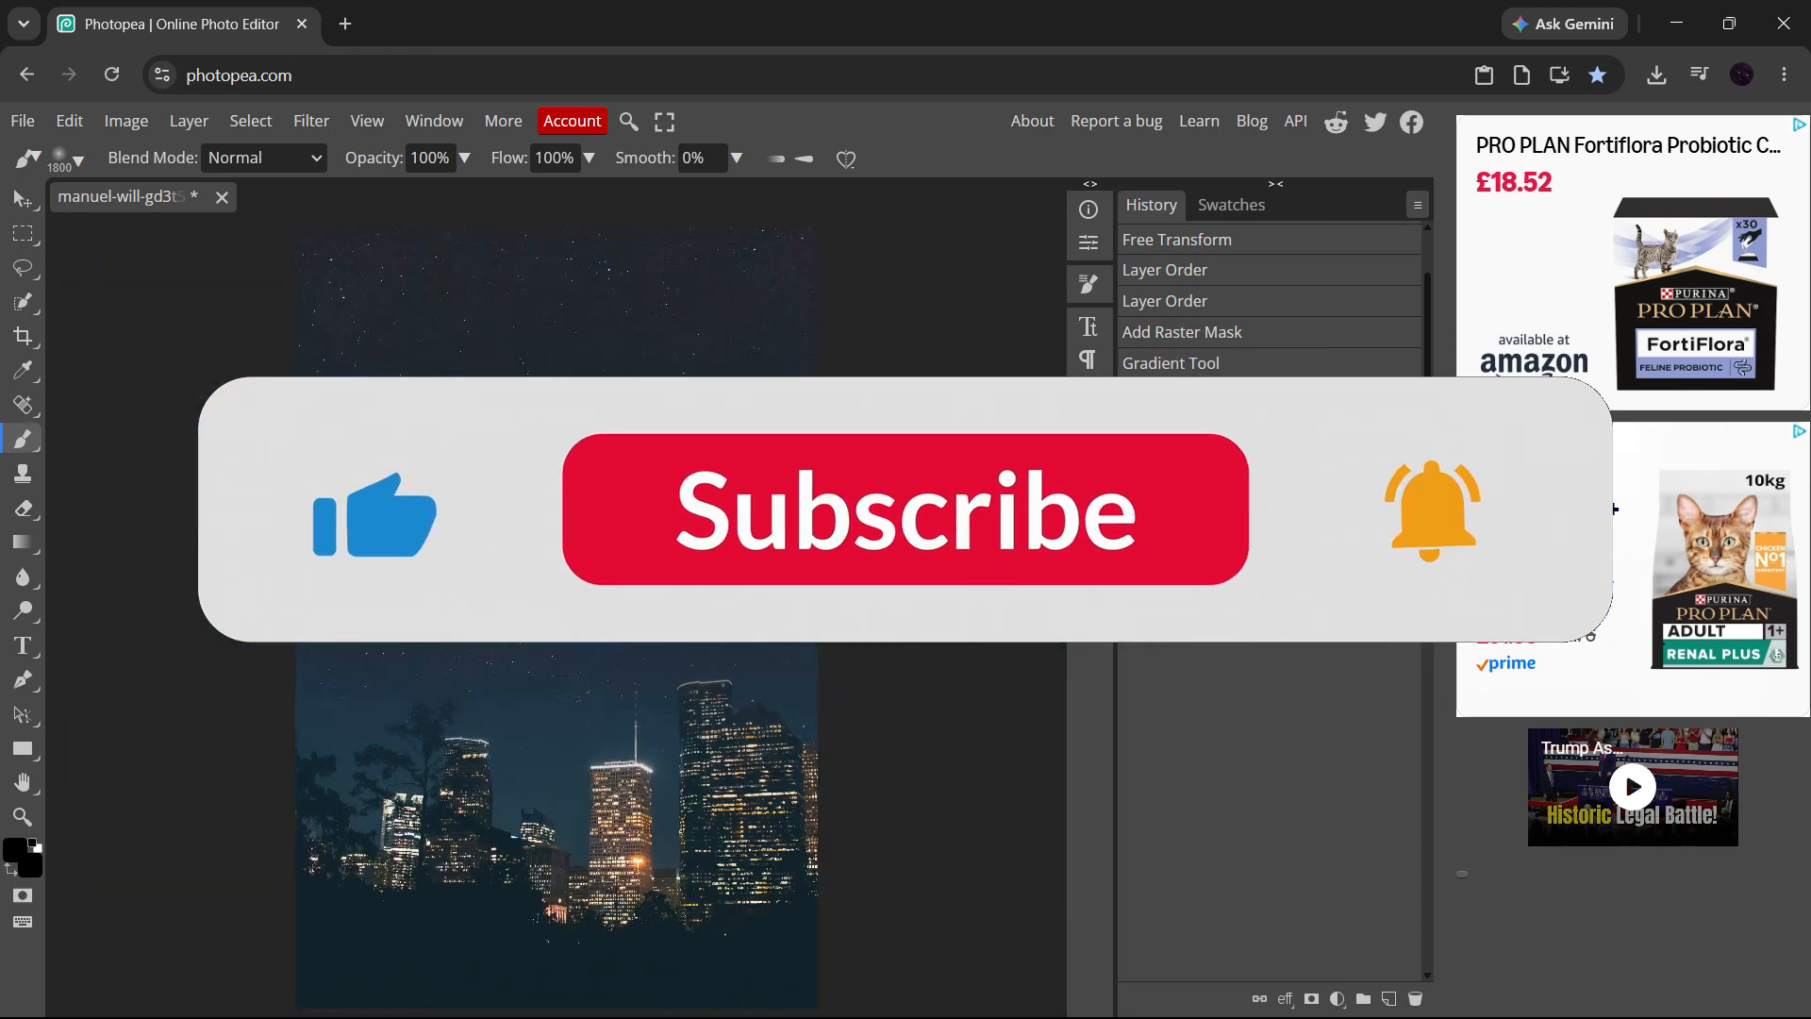
pyautogui.press('v')
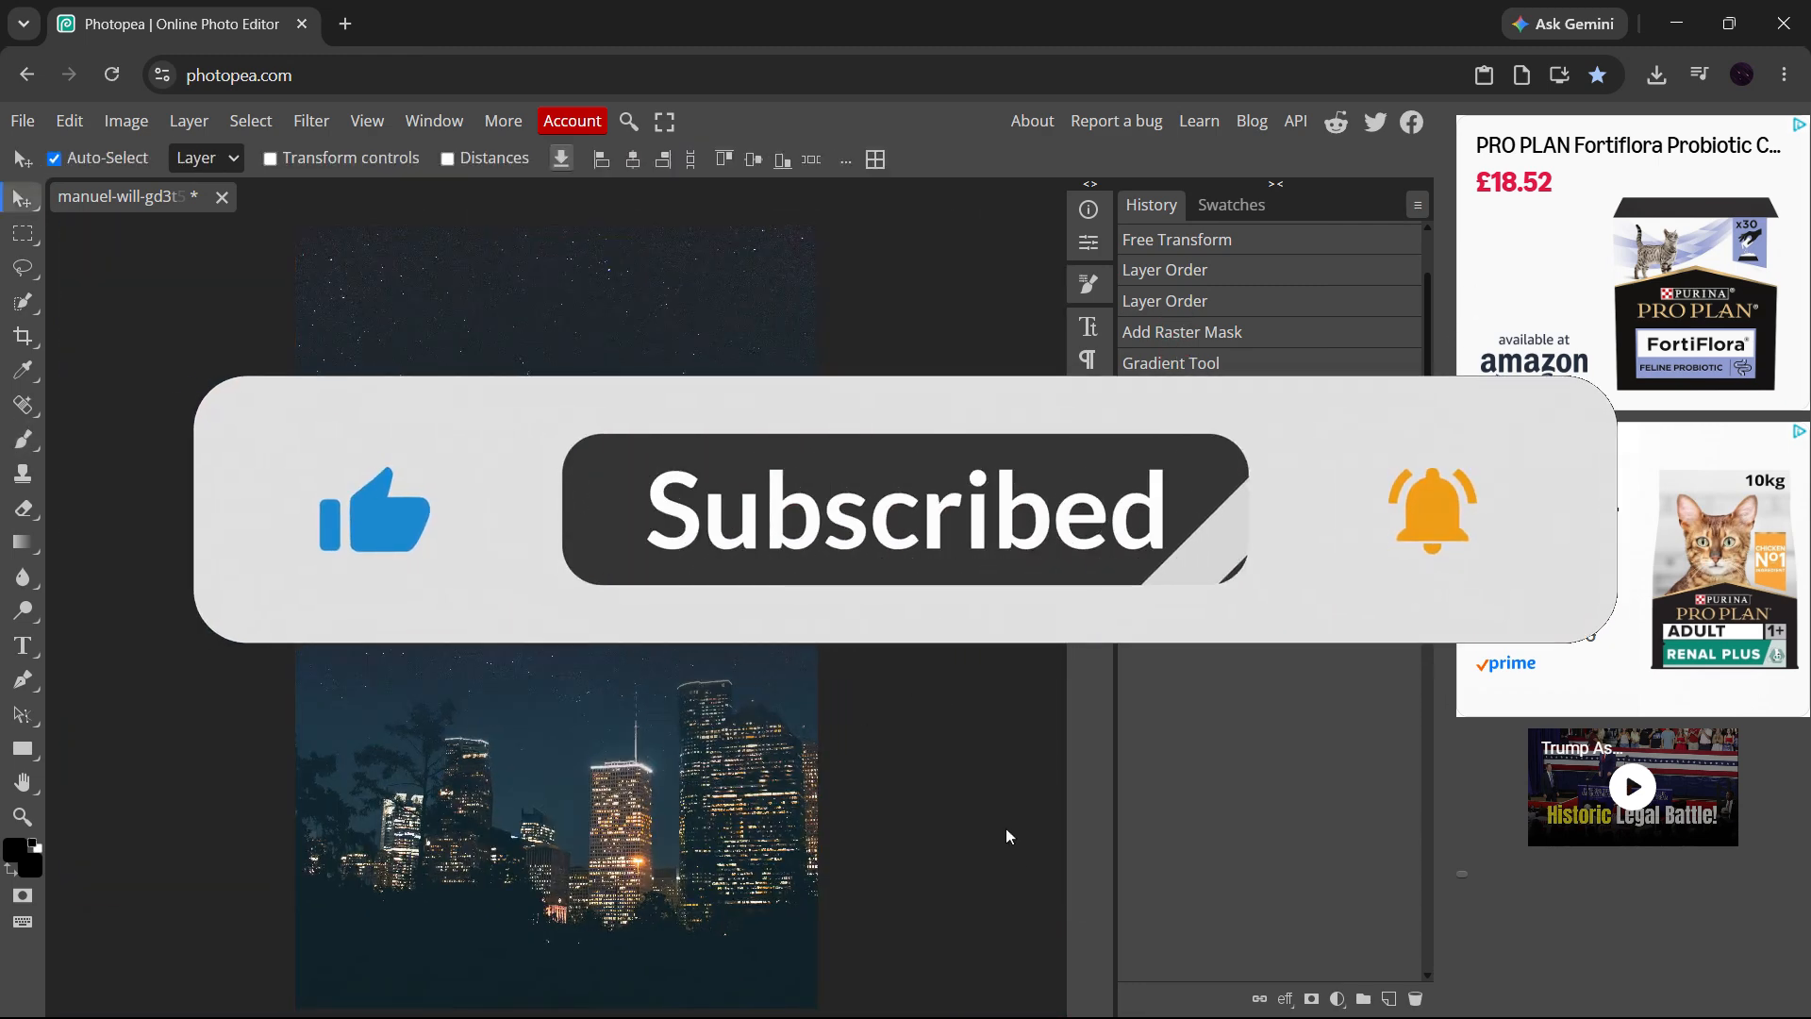